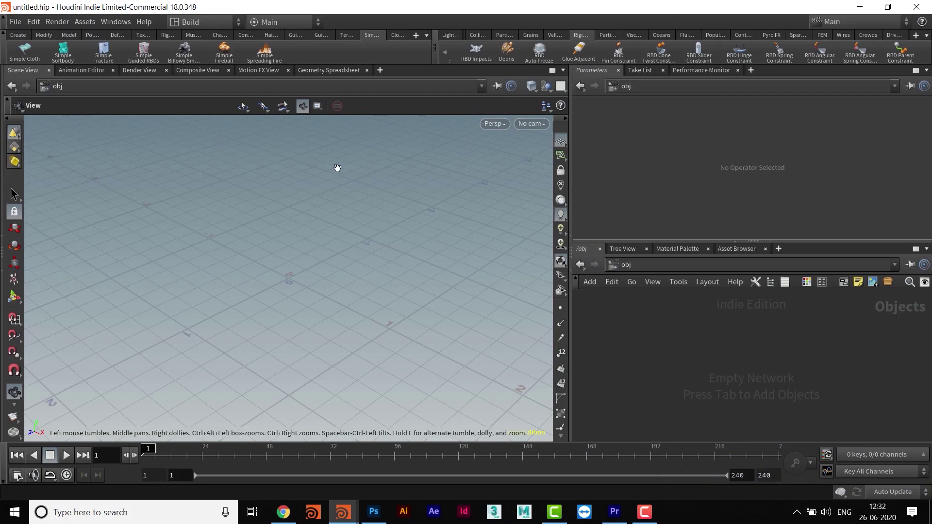
# Enlarge the network editor by shrinking the scene view's width and the parameter pane's height
pyautogui.moveTo(319, 279); pyautogui.dragTo(319, 276)
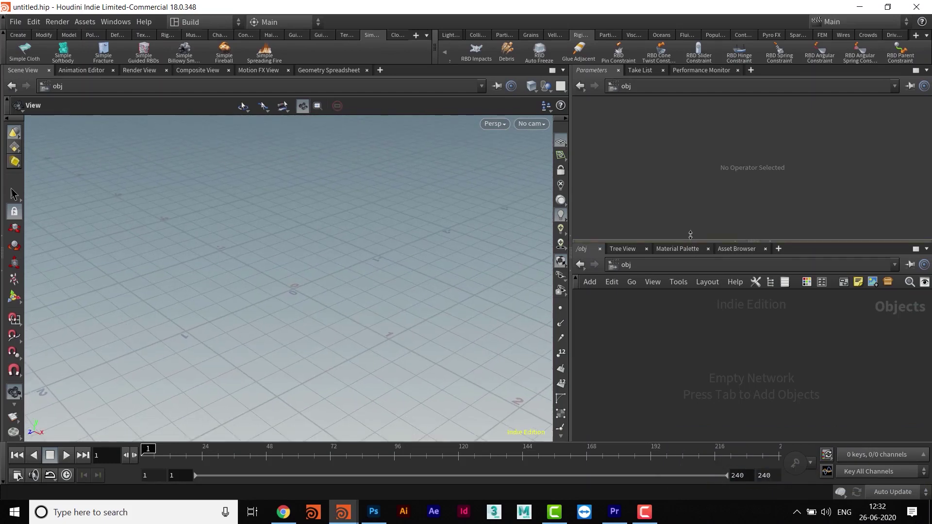
pyautogui.moveTo(692, 241); pyautogui.dragTo(691, 219)
pyautogui.moveTo(570, 267); pyautogui.dragTo(537, 265)
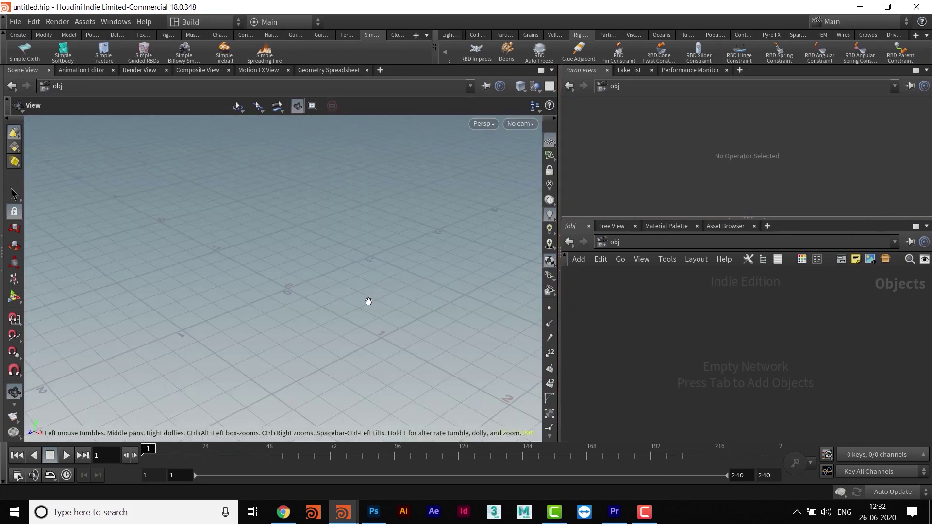
pyautogui.moveTo(562, 261); pyautogui.dragTo(541, 260)
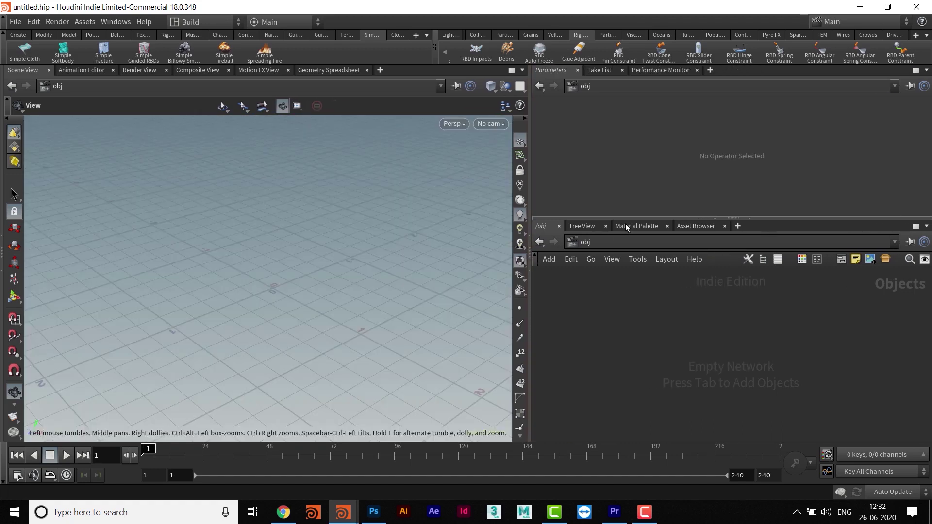
pyautogui.moveTo(629, 219)
pyautogui.mouseDown()
pyautogui.moveTo(628, 228)
pyautogui.moveTo(629, 219)
pyautogui.mouseUp()
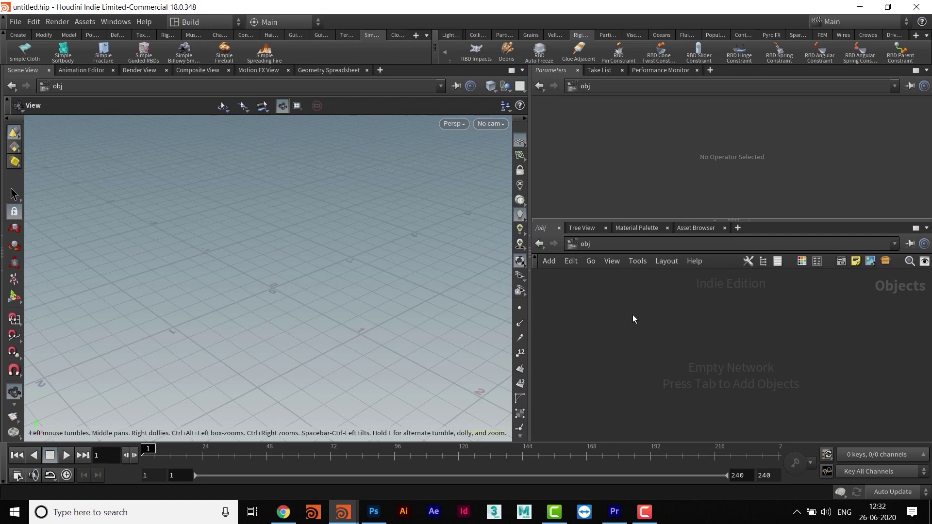
# Create a Geometry object in the object network and enter its geometry network
pyautogui.press('Tab')
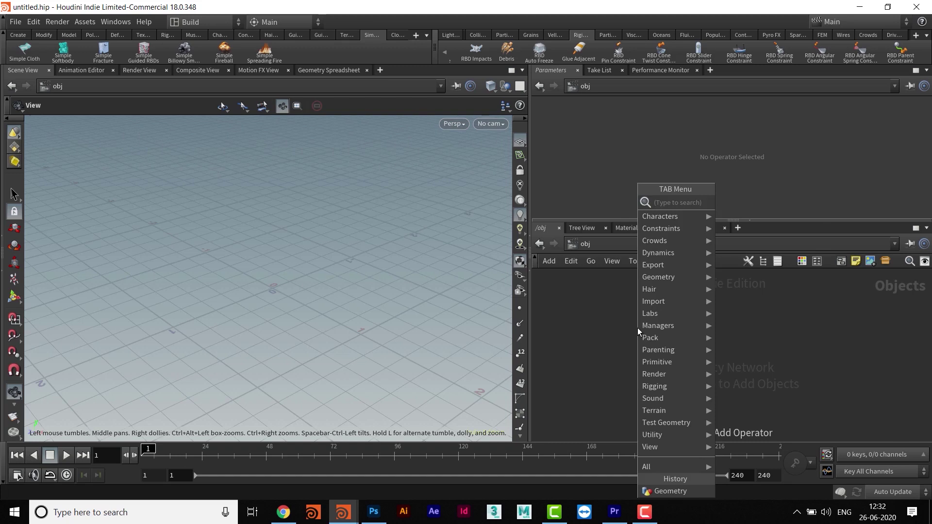
pyautogui.press('Escape')
pyautogui.click(636, 327)
pyautogui.press('Return')
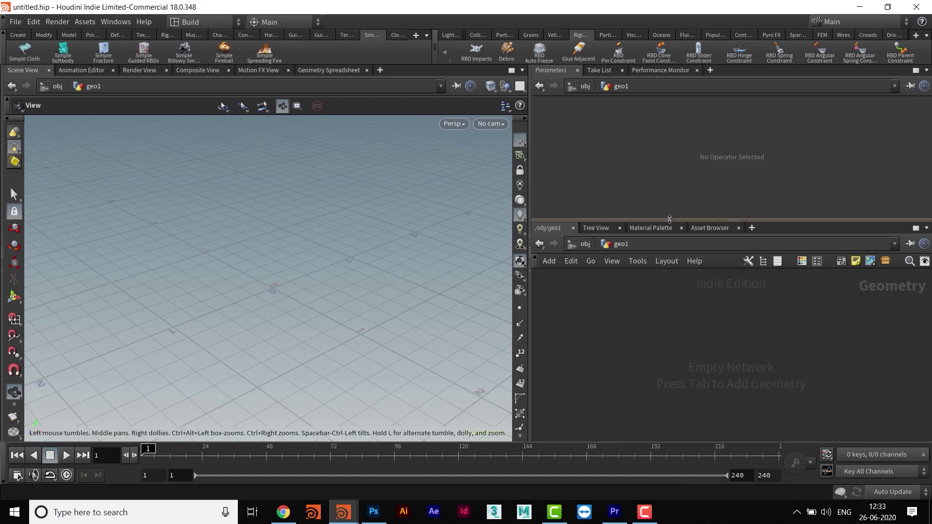
# Give the network editor more room and add a Box node to the geometry network
pyautogui.moveTo(670, 219); pyautogui.dragTo(673, 182)
pyautogui.press('Tab')
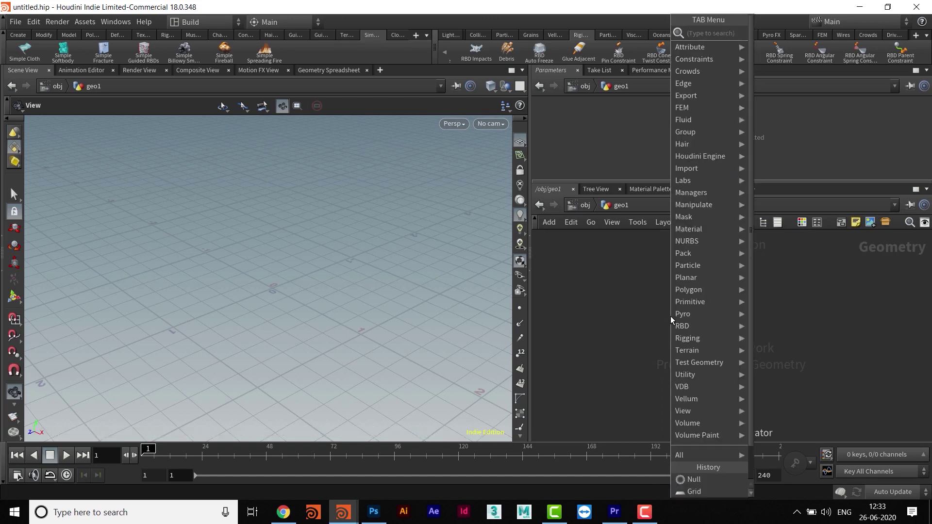
pyautogui.write('box')
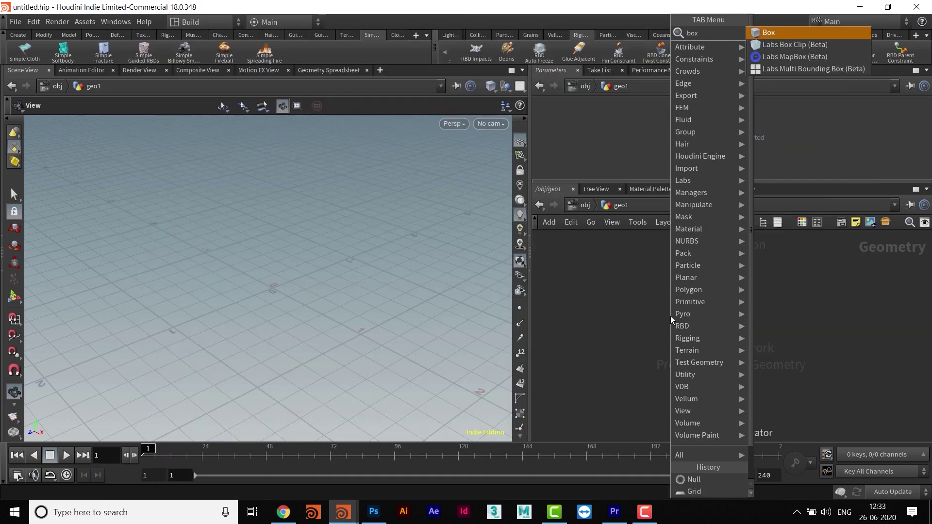
pyautogui.press('Return')
pyautogui.click(671, 317)
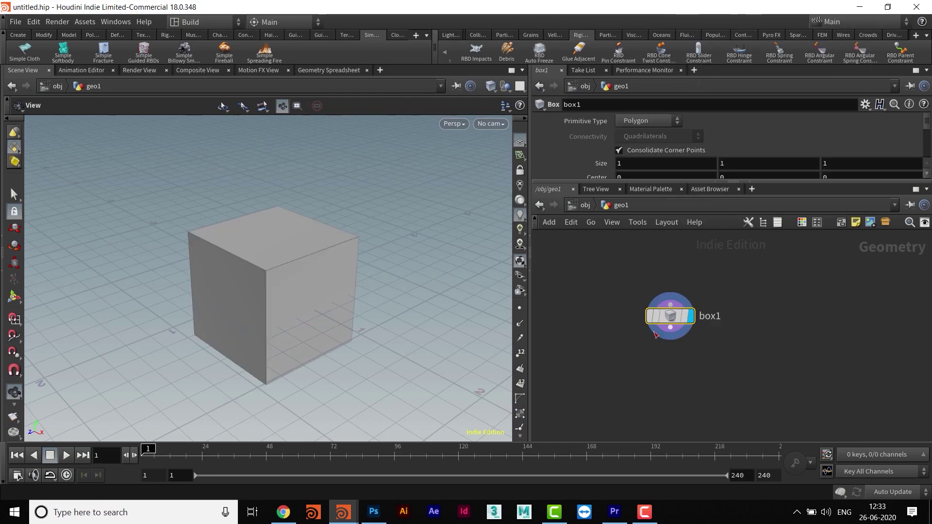
pyautogui.moveTo(673, 318); pyautogui.dragTo(698, 277)
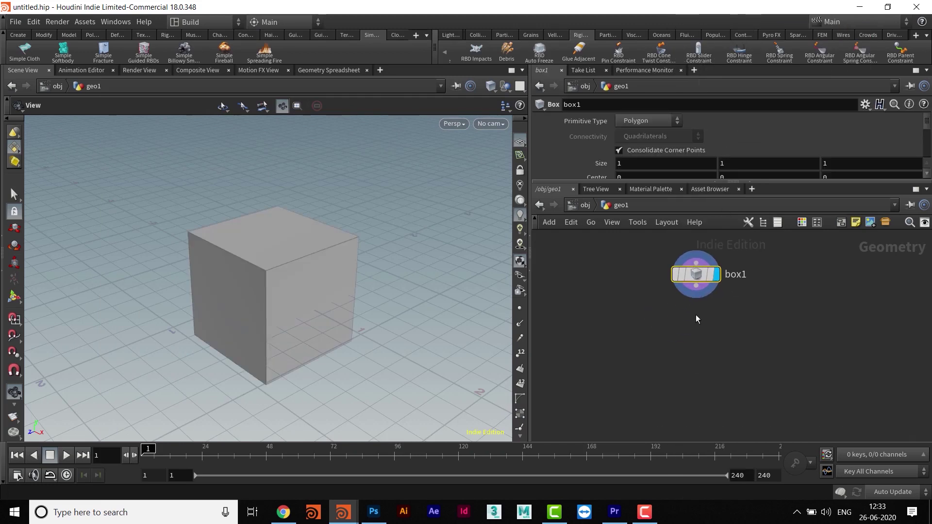
# Add a Transform node wired from box1's output, align the two nodes vertically and display the transform
pyautogui.click(696, 287)
pyautogui.press('Tab')
pyautogui.write('t')
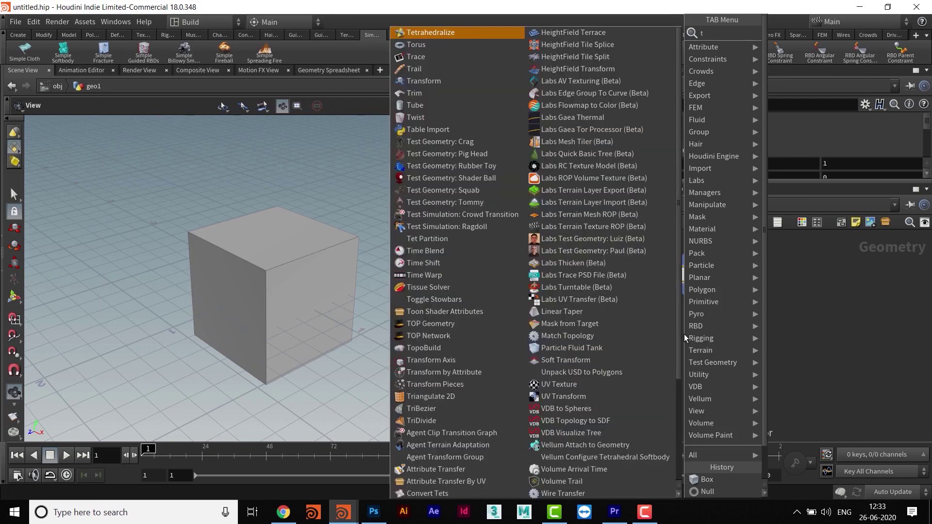
pyautogui.write('rans')
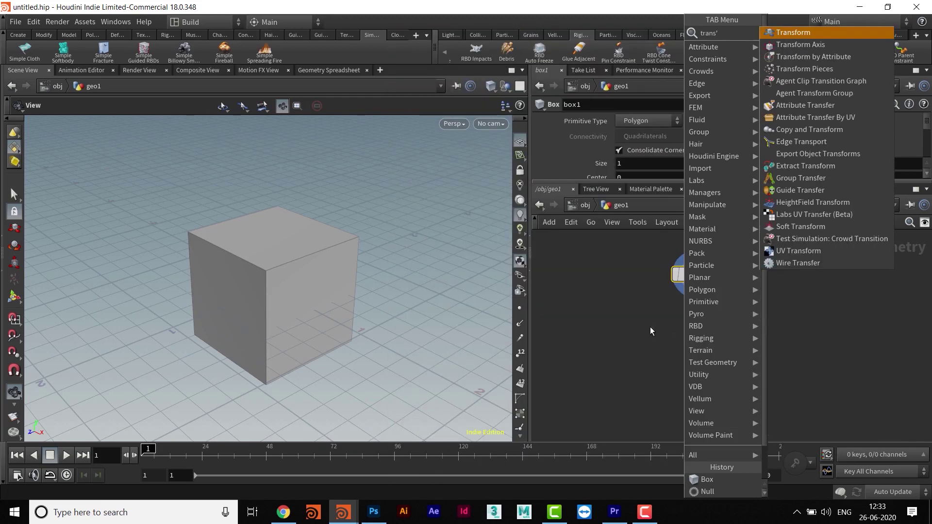
pyautogui.press('Return')
pyautogui.click(650, 330)
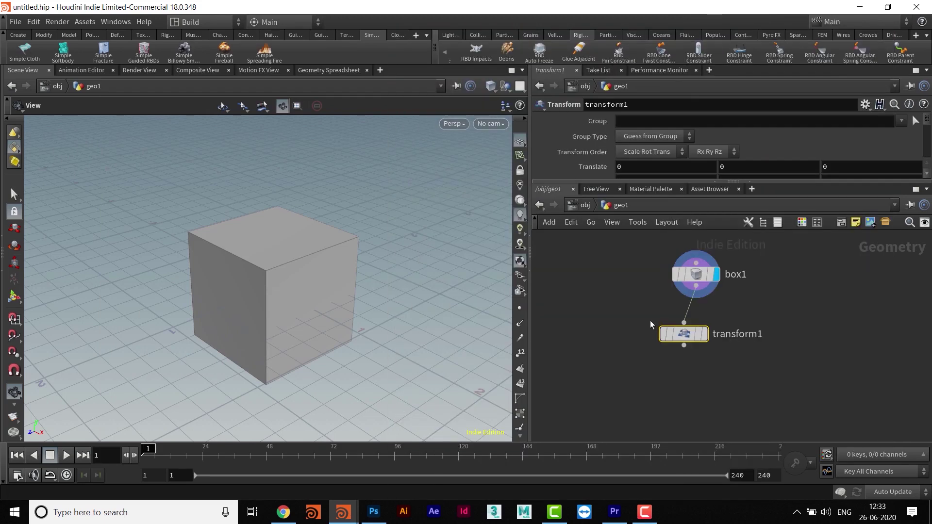
pyautogui.press('l')
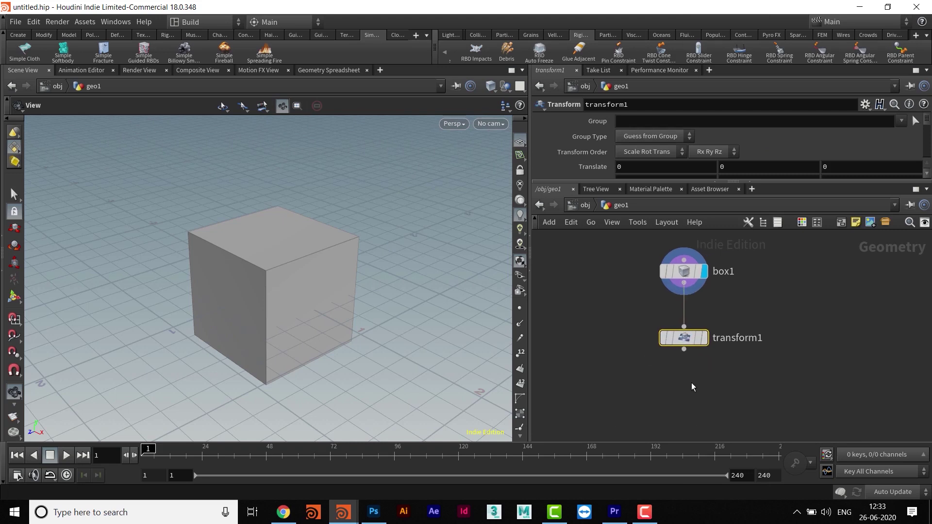
pyautogui.click(704, 339)
# Examine the box on the ground grid from several angles and reveal more of the transform's parameters
pyautogui.moveTo(286, 283); pyautogui.dragTo(252, 287, button='middle')
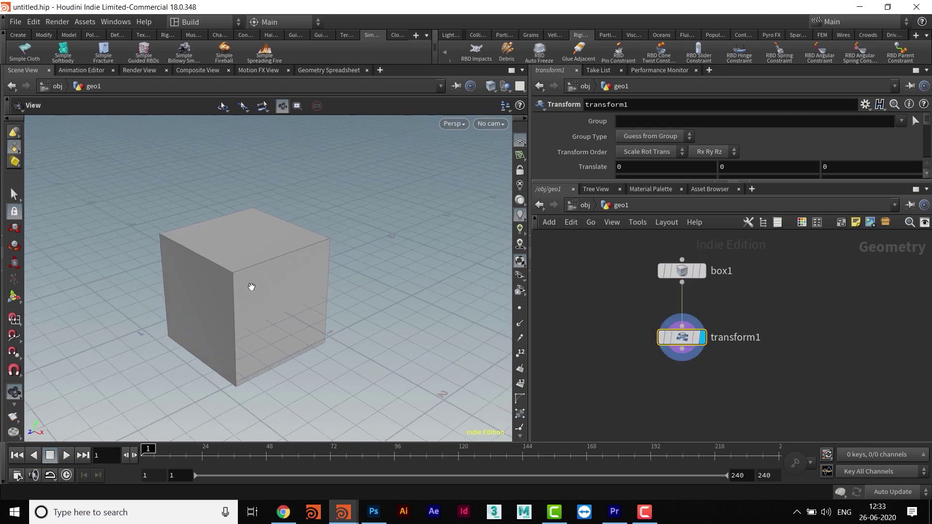
pyautogui.moveTo(251, 287); pyautogui.dragTo(314, 308)
pyautogui.moveTo(314, 309); pyautogui.dragTo(285, 327, button='right')
pyautogui.moveTo(285, 327); pyautogui.dragTo(297, 321)
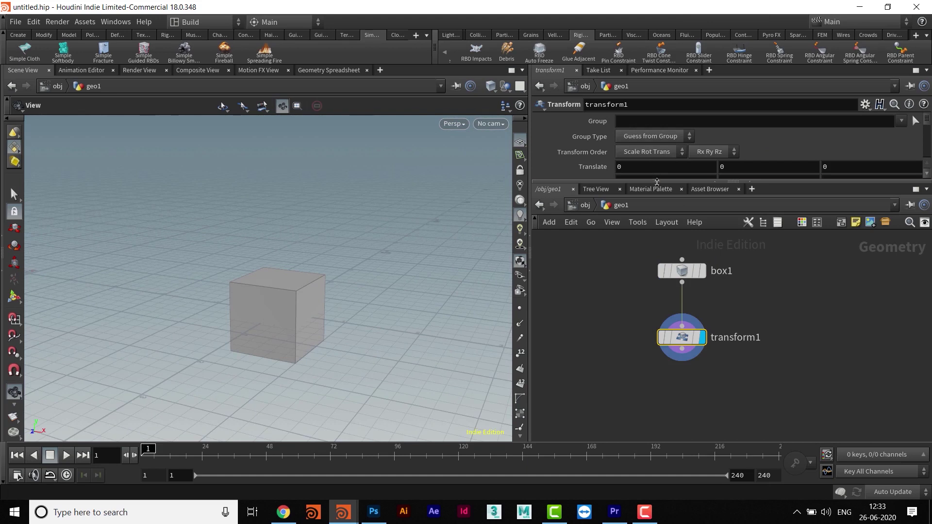
pyautogui.moveTo(657, 182); pyautogui.dragTo(646, 255)
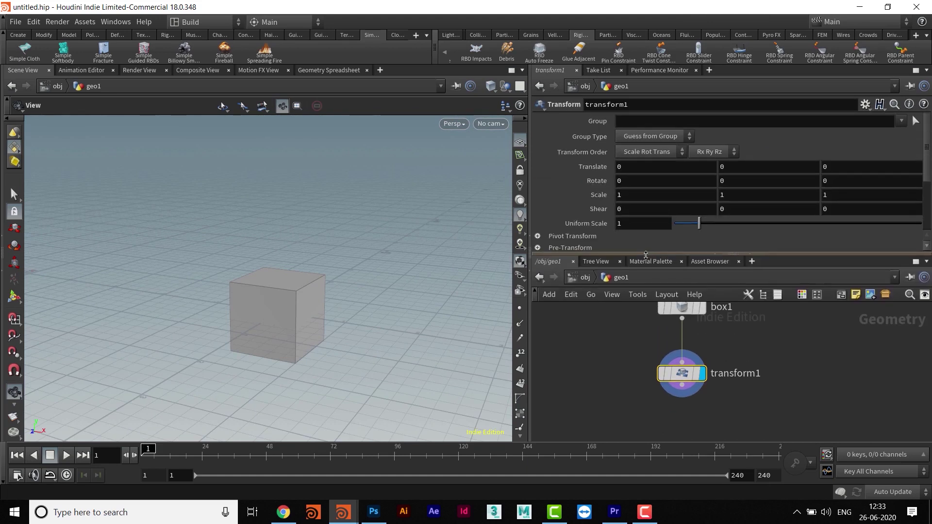
pyautogui.moveTo(309, 168); pyautogui.dragTo(297, 180, button='middle')
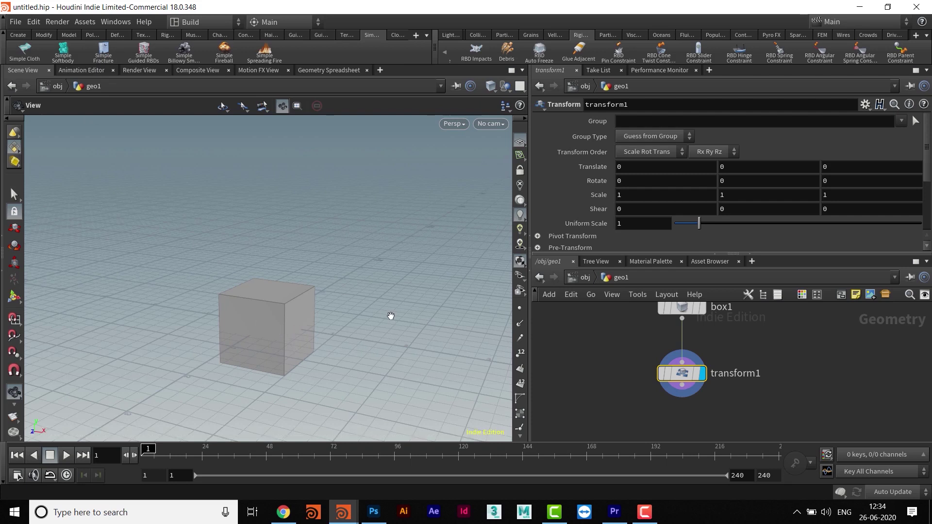
pyautogui.moveTo(346, 308); pyautogui.dragTo(266, 297)
pyautogui.scroll(-4, 250, 322)
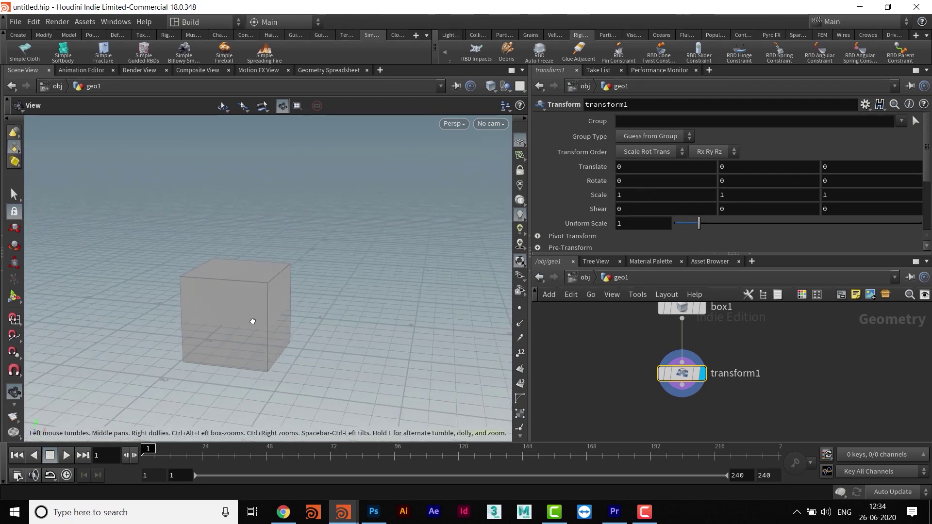
# Raise the box above the ground by setting transform1's Y translation to 4
pyautogui.moveTo(715, 409); pyautogui.dragTo(717, 353, button='middle')
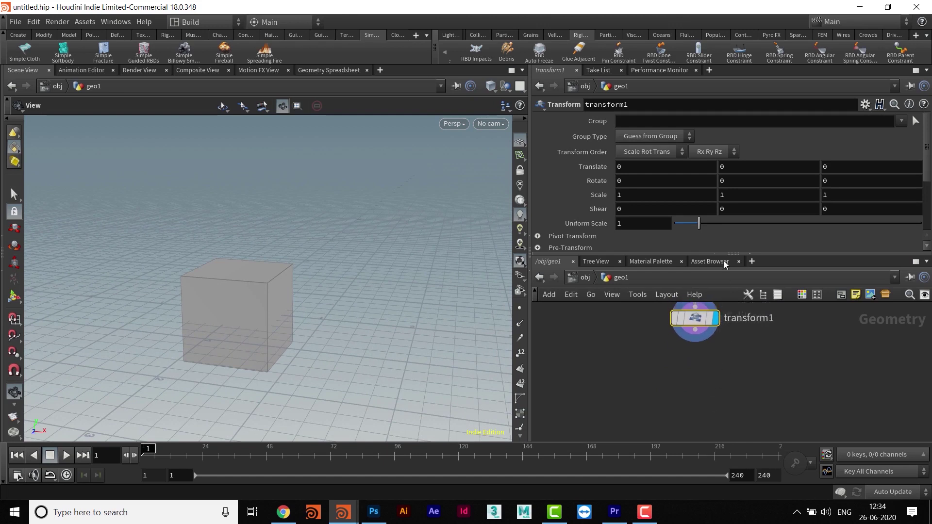
pyautogui.moveTo(722, 252); pyautogui.dragTo(727, 206)
pyautogui.moveTo(751, 355); pyautogui.dragTo(751, 393, button='middle')
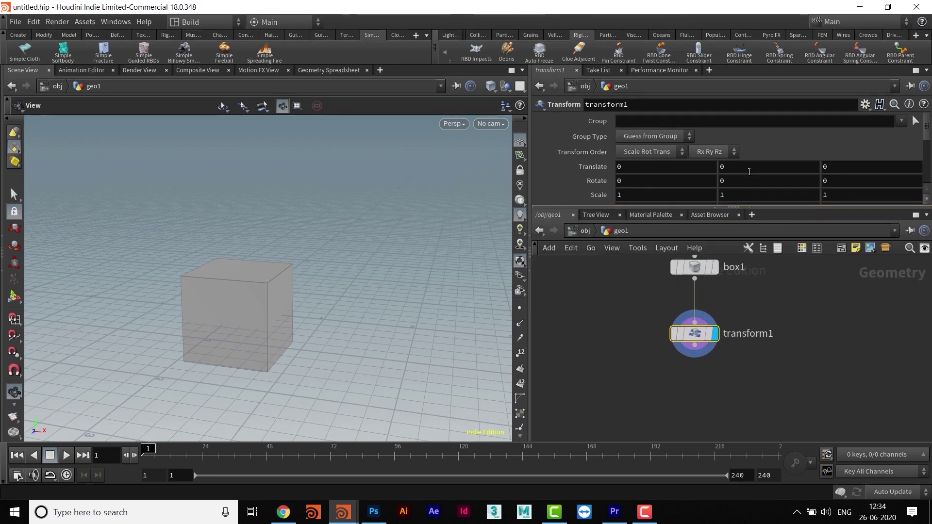
pyautogui.click(756, 167)
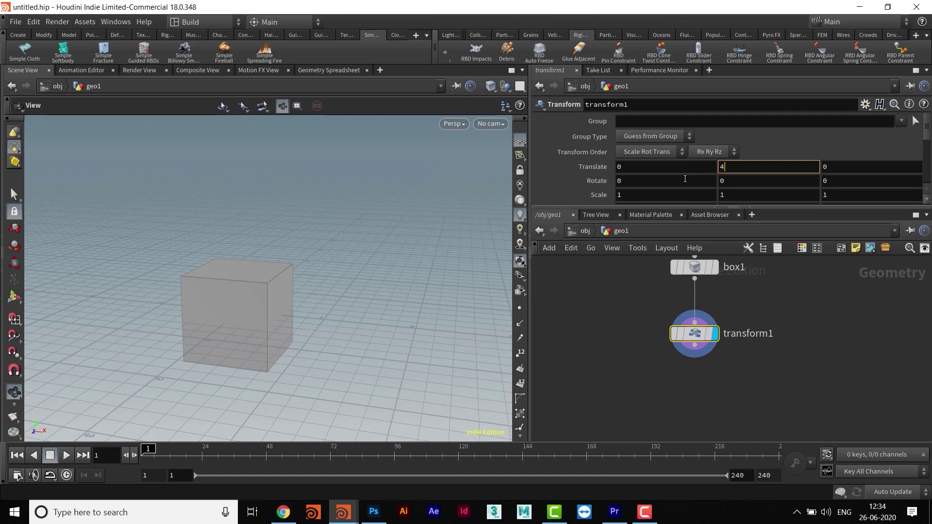
pyautogui.write('4')
pyautogui.press('Return')
pyautogui.moveTo(194, 187); pyautogui.dragTo(268, 307)
pyautogui.moveTo(275, 293); pyautogui.dragTo(279, 300, button='middle')
# Tilt the box by setting transform1's X rotation to 45 and Z rotation to 45
pyautogui.moveTo(624, 182); pyautogui.dragTo(588, 188)
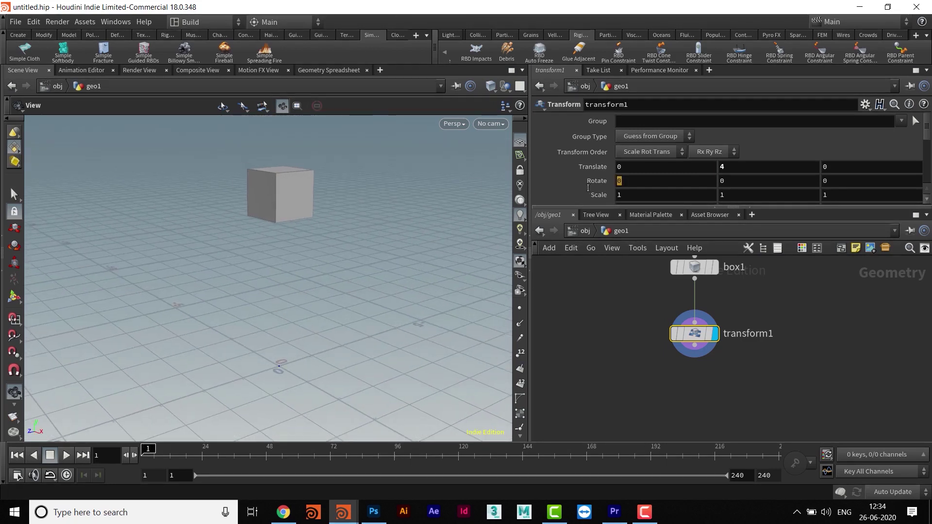
pyautogui.write('45')
pyautogui.press('Return')
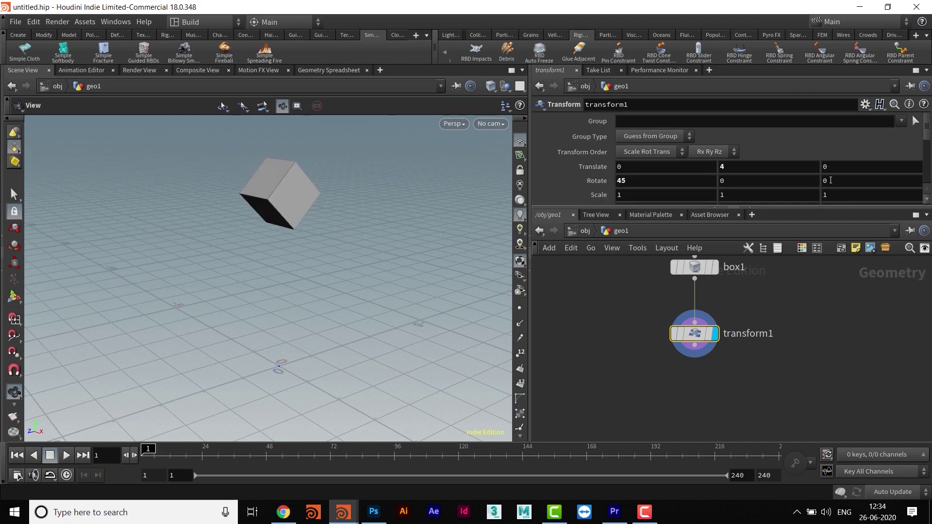
pyautogui.moveTo(836, 187); pyautogui.dragTo(801, 189)
pyautogui.write('45')
pyautogui.press('Return')
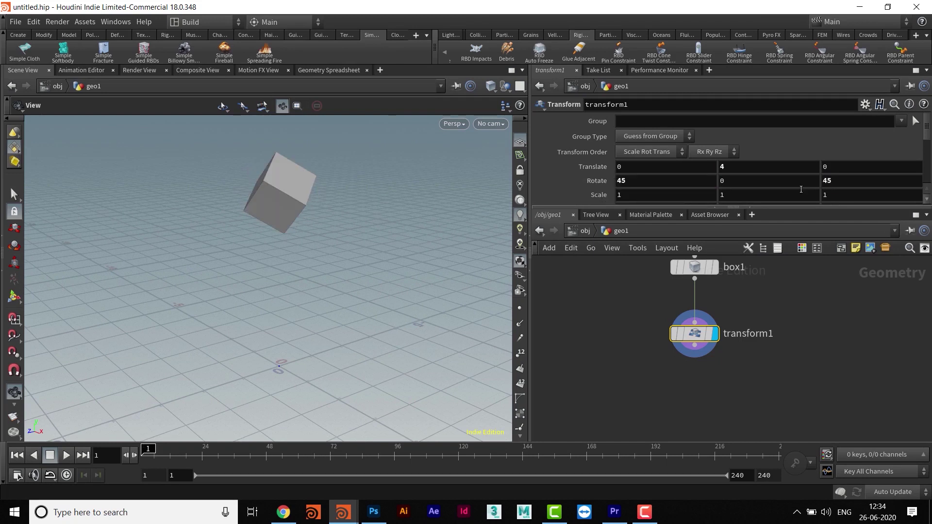
pyautogui.moveTo(289, 226); pyautogui.dragTo(326, 231)
pyautogui.moveTo(272, 278); pyautogui.dragTo(284, 275)
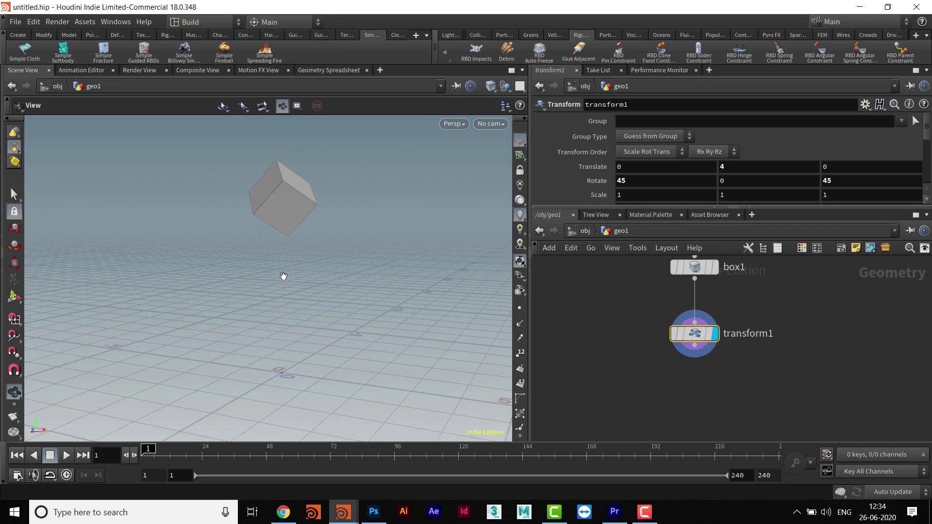
# Add an RBD Bullet Solver node below transform1 in the geometry network
pyautogui.moveTo(671, 386)
pyautogui.mouseDown(button='middle')
pyautogui.moveTo(622, 384)
pyautogui.moveTo(657, 391)
pyautogui.mouseUp(button='middle')
pyautogui.moveTo(592, 374); pyautogui.dragTo(701, 277)
pyautogui.moveTo(655, 414); pyautogui.dragTo(669, 357, button='middle')
pyautogui.click(661, 349)
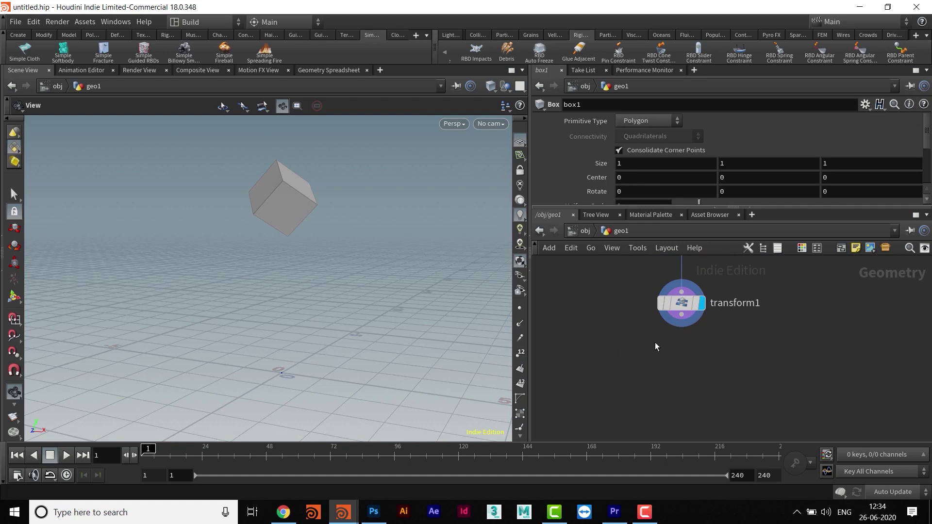
pyautogui.press('Tab')
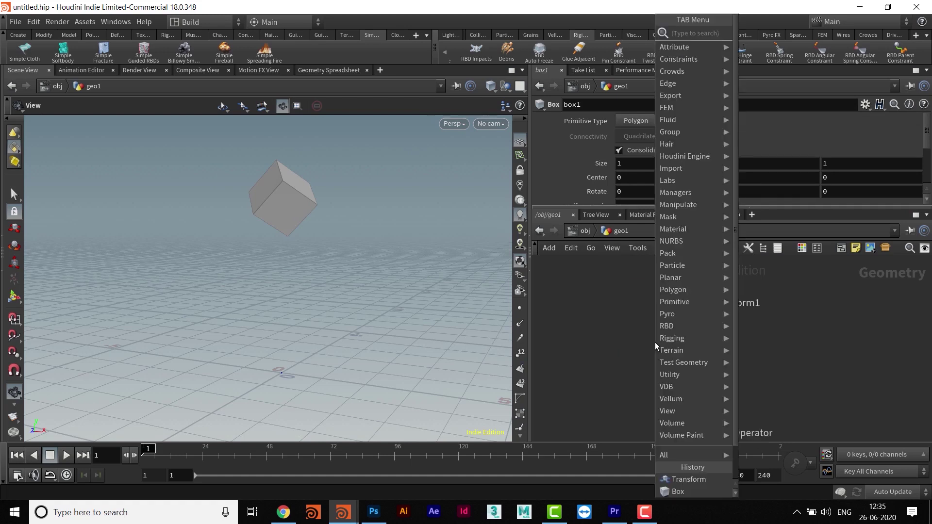
pyautogui.write('rbd')
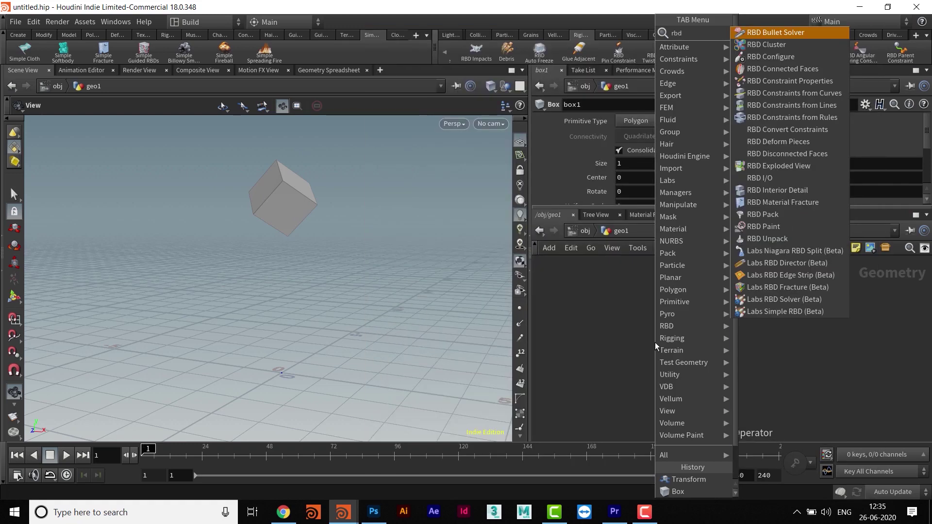
pyautogui.press('Return')
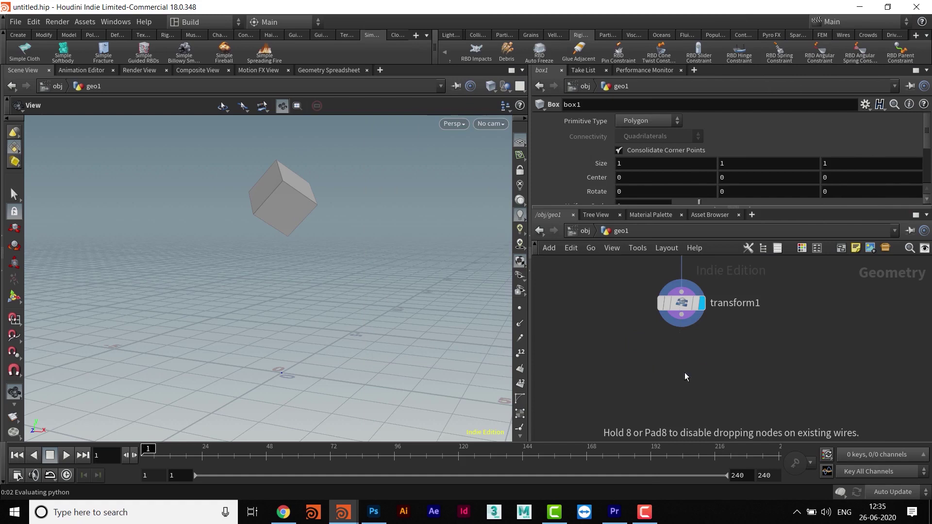
pyautogui.click(685, 374)
pyautogui.moveTo(780, 354); pyautogui.dragTo(756, 337, button='middle')
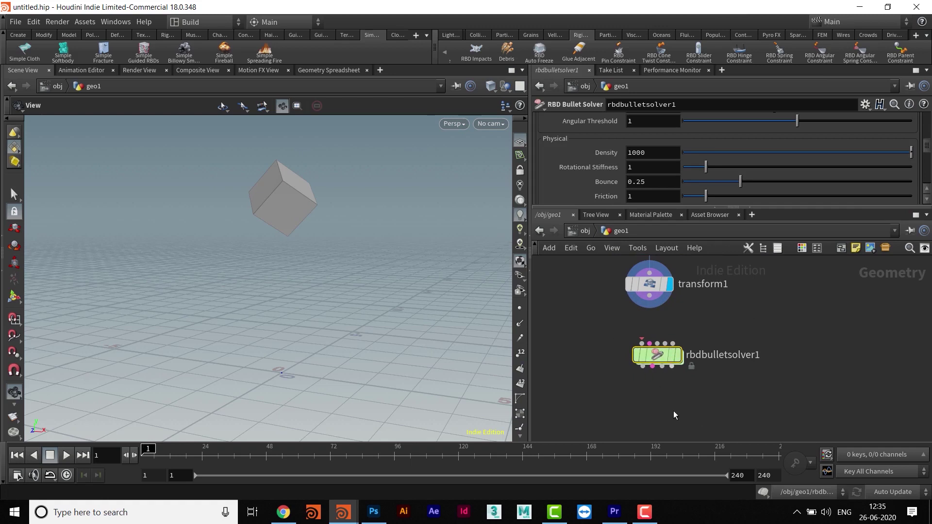
# Connect transform1's output to the RBD Bullet Solver's first input and display the solver node
pyautogui.moveTo(677, 398); pyautogui.dragTo(681, 413, button='middle')
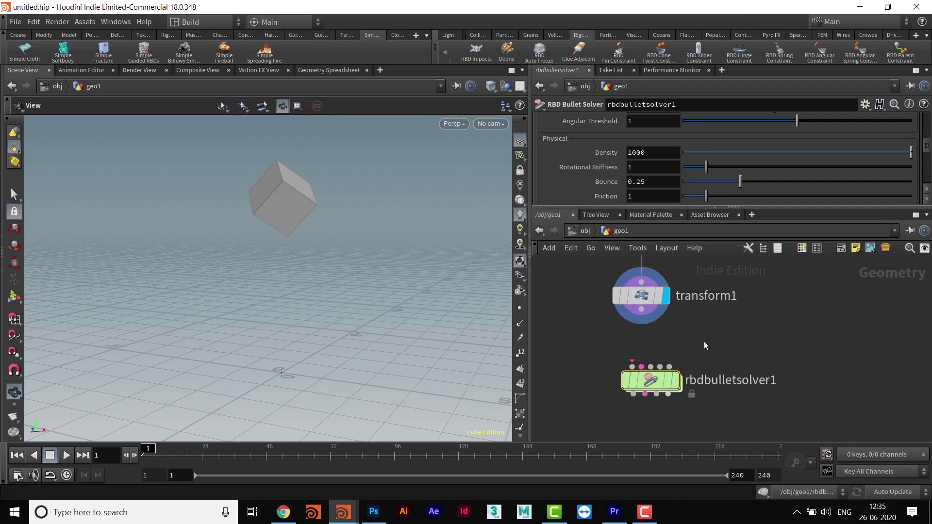
pyautogui.scroll(2, 680, 330)
pyautogui.moveTo(651, 317); pyautogui.dragTo(664, 395)
pyautogui.moveTo(689, 399)
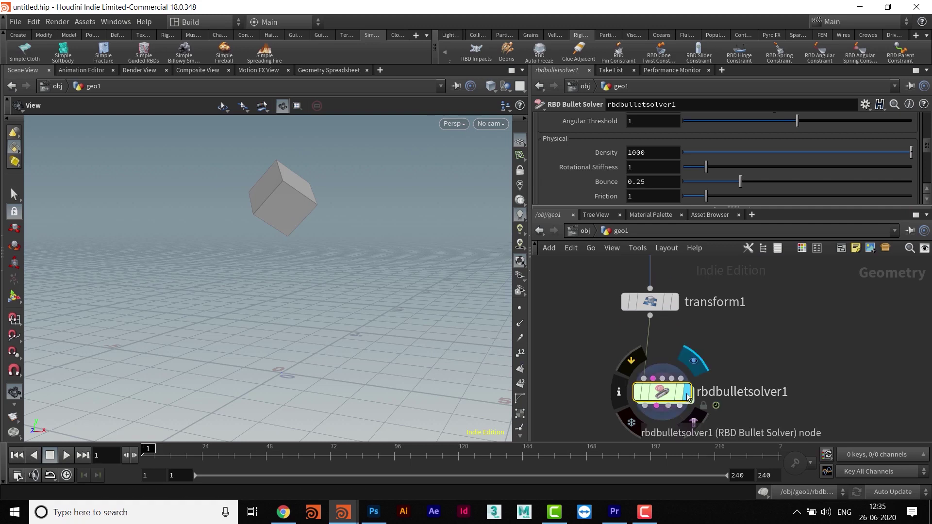
pyautogui.moveTo(719, 359); pyautogui.dragTo(714, 314, button='middle')
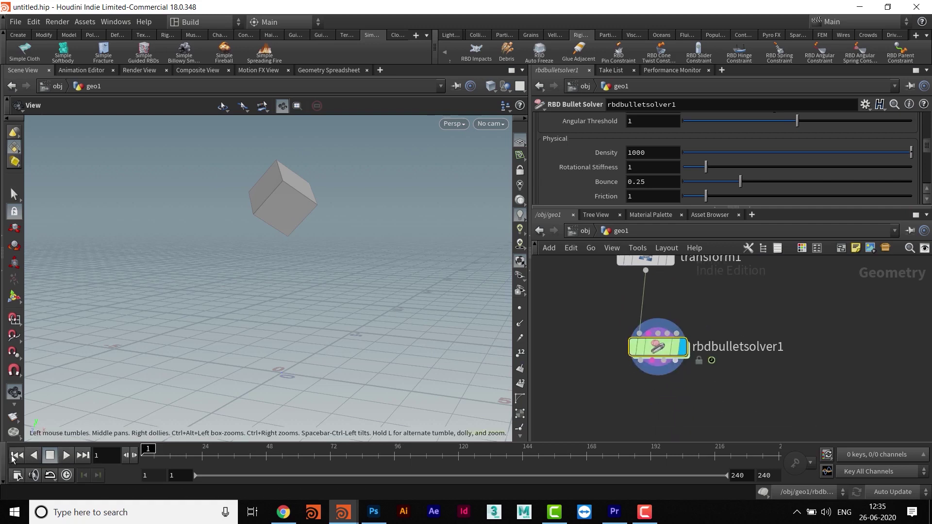
# Play the rigid-body simulation, stop it, return to the first frame and enlarge the solver's parameter pane
pyautogui.click(67, 456)
pyautogui.click(50, 455)
pyautogui.click(17, 455)
pyautogui.moveTo(635, 209); pyautogui.dragTo(637, 253)
pyautogui.moveTo(294, 329); pyautogui.dragTo(306, 281, button='middle')
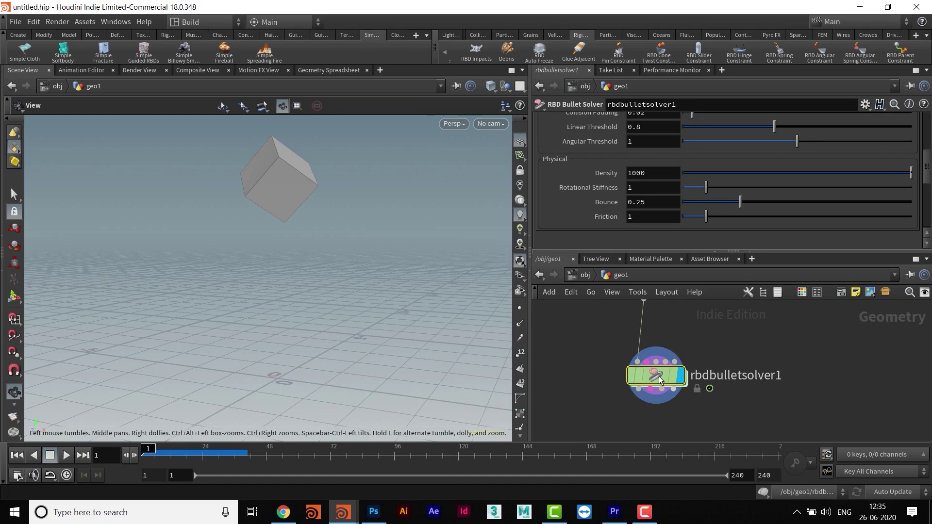
# Examine the RBD Bullet Solver's ground options and its gravity setting under forces
pyautogui.moveTo(690, 252); pyautogui.dragTo(688, 277)
pyautogui.scroll(5, 536, 223)
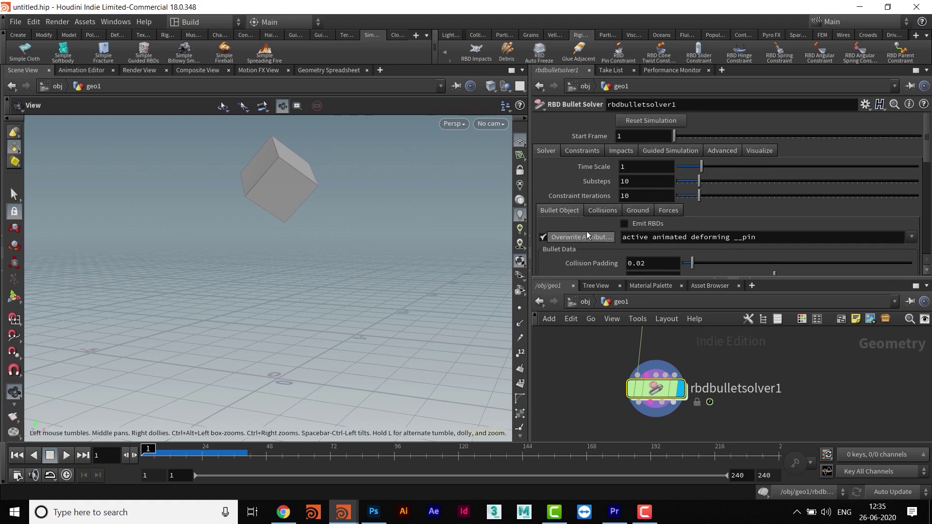
pyautogui.click(637, 211)
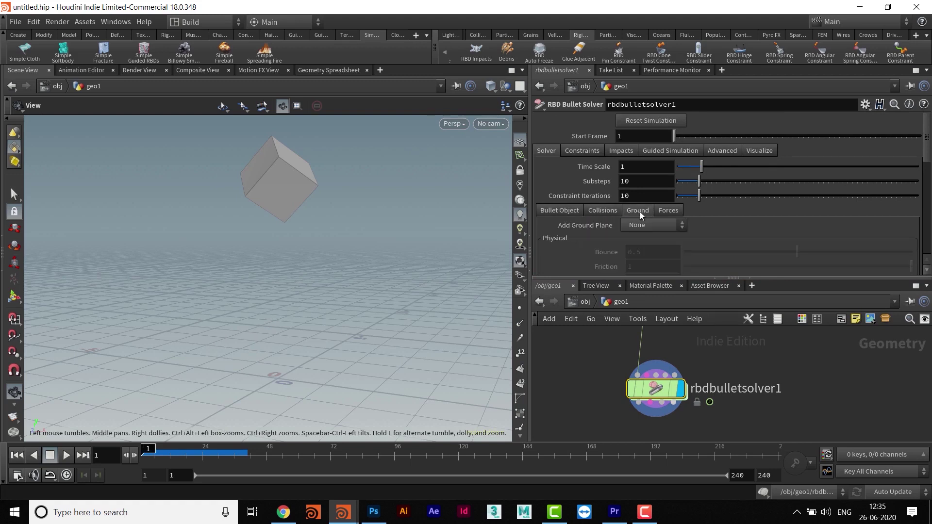
pyautogui.click(673, 214)
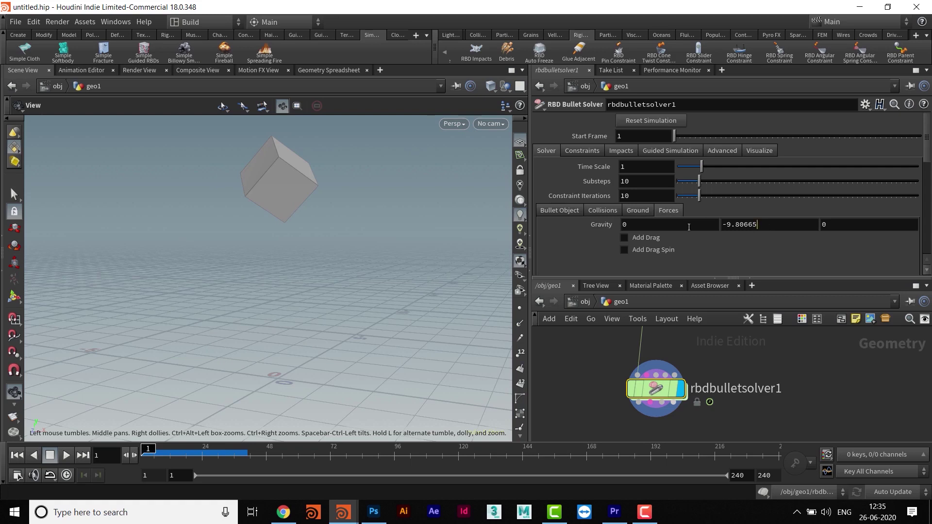
pyautogui.moveTo(770, 226); pyautogui.dragTo(689, 227)
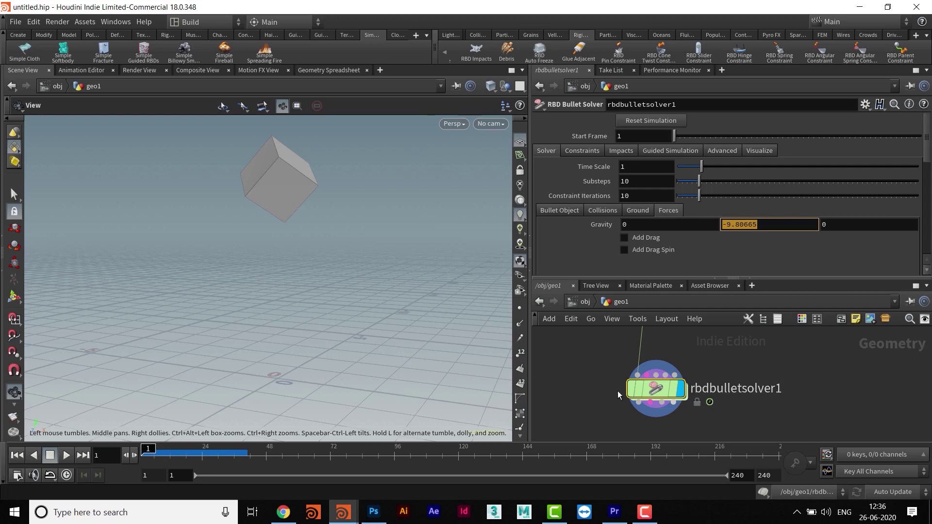
pyautogui.moveTo(592, 359); pyautogui.dragTo(729, 424)
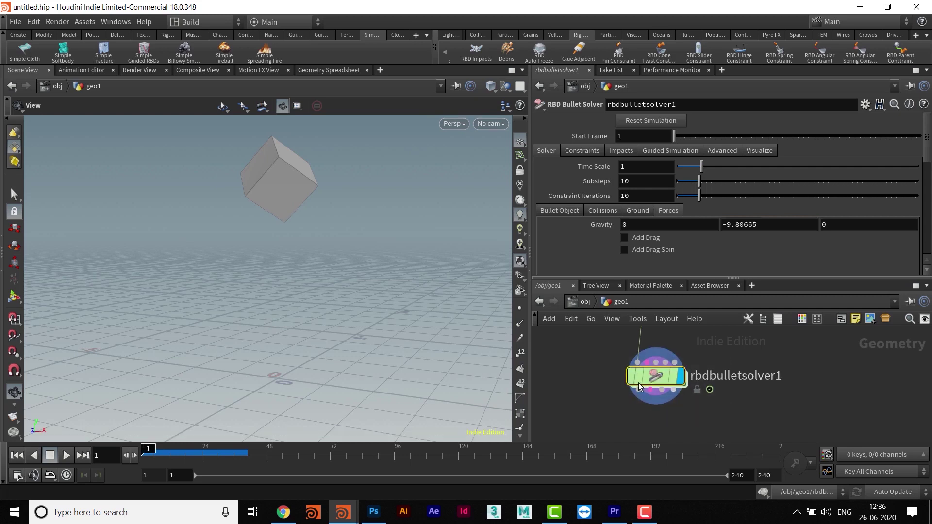
pyautogui.moveTo(659, 377)
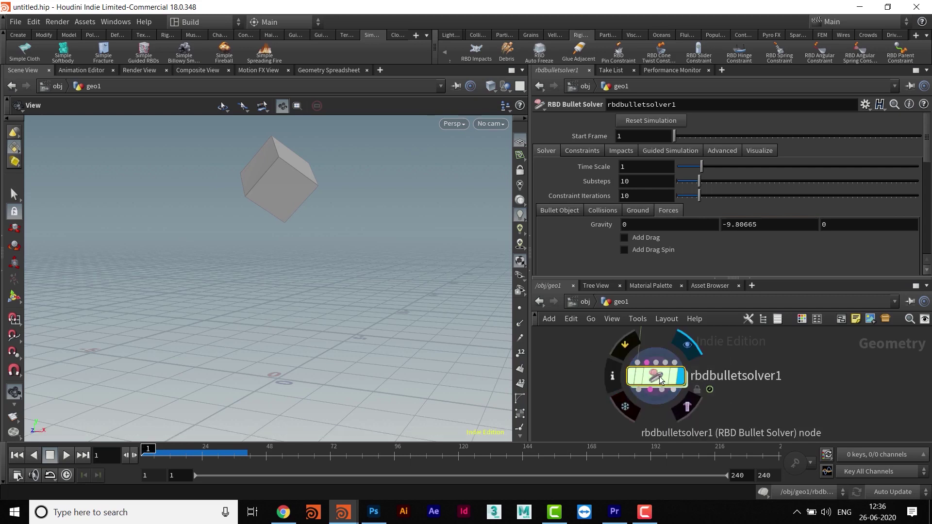
# Add a Ground Plane to rbdbulletsolver1 through its ground settings
pyautogui.click(638, 210)
pyautogui.click(654, 226)
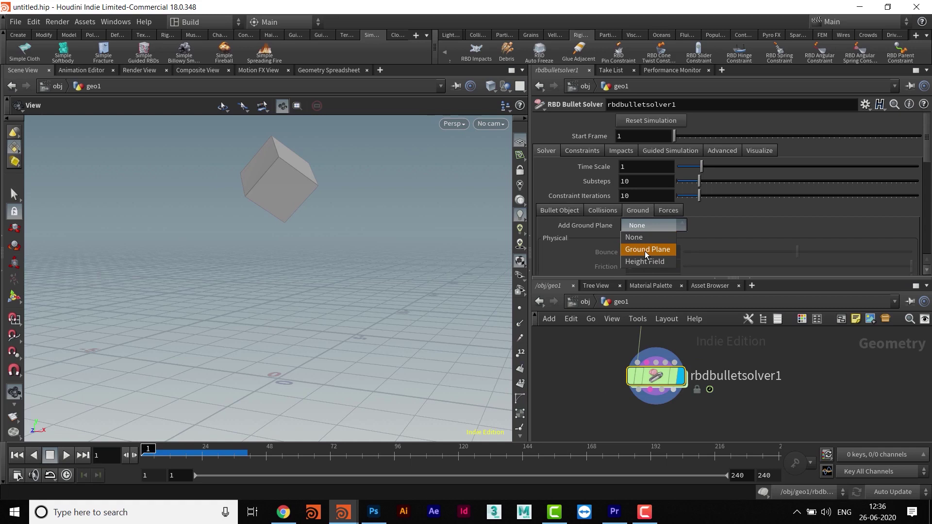
pyautogui.click(648, 250)
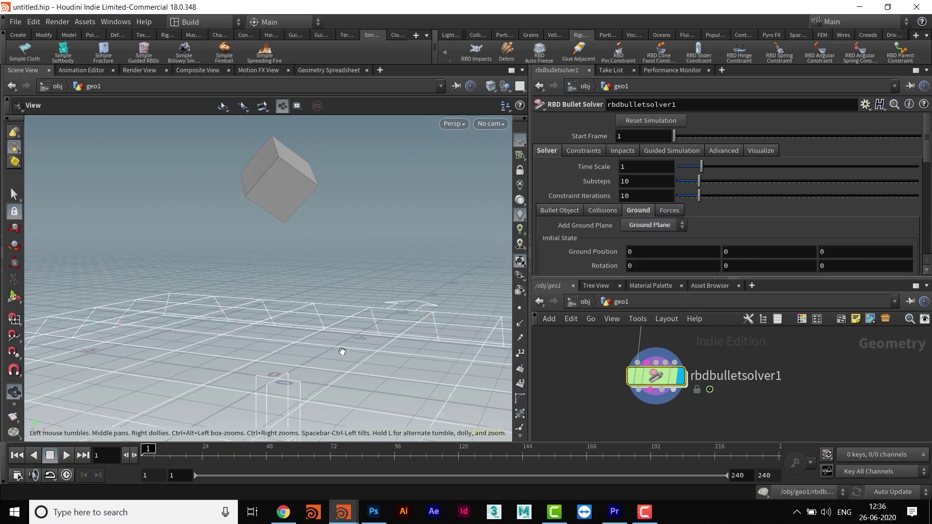
pyautogui.moveTo(275, 318); pyautogui.dragTo(344, 289)
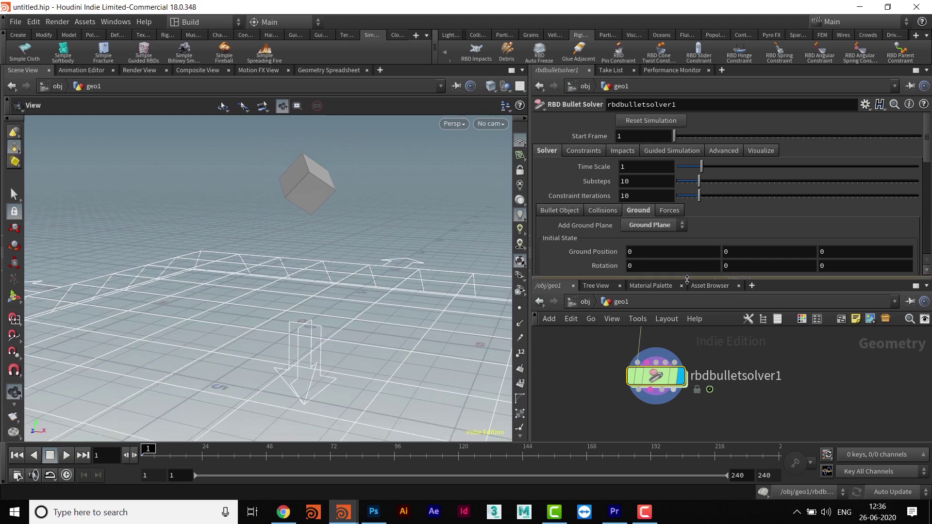
# Enlarge the network view, play the simulation of the box falling onto the ground plane and stop it
pyautogui.moveTo(687, 278); pyautogui.dragTo(688, 206)
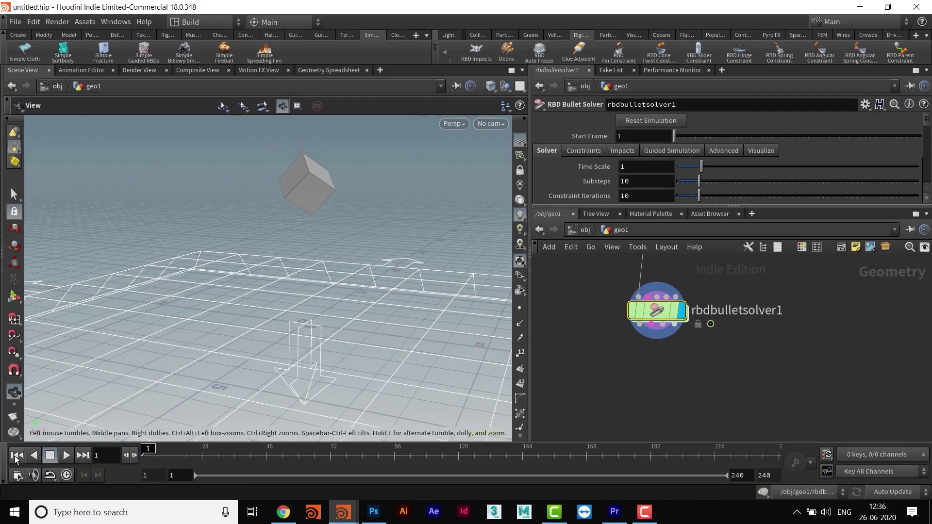
pyautogui.click(67, 455)
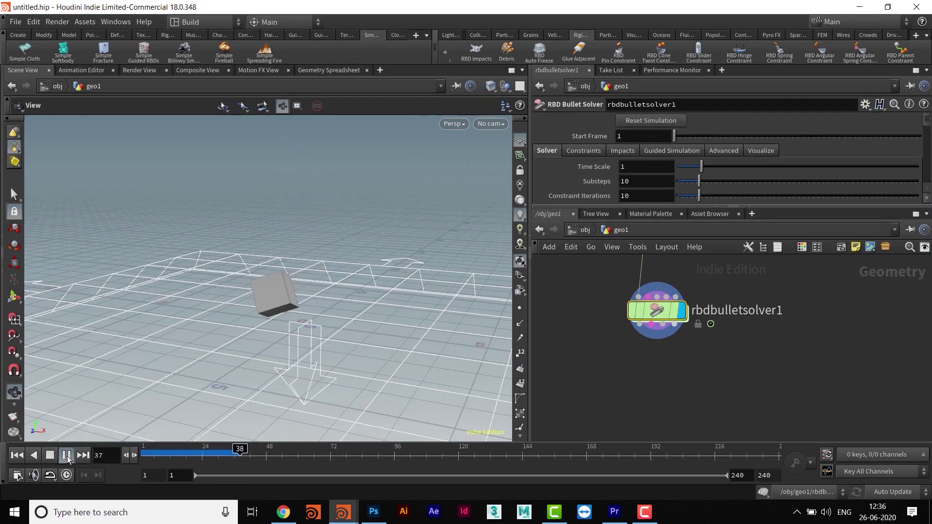
pyautogui.click(67, 456)
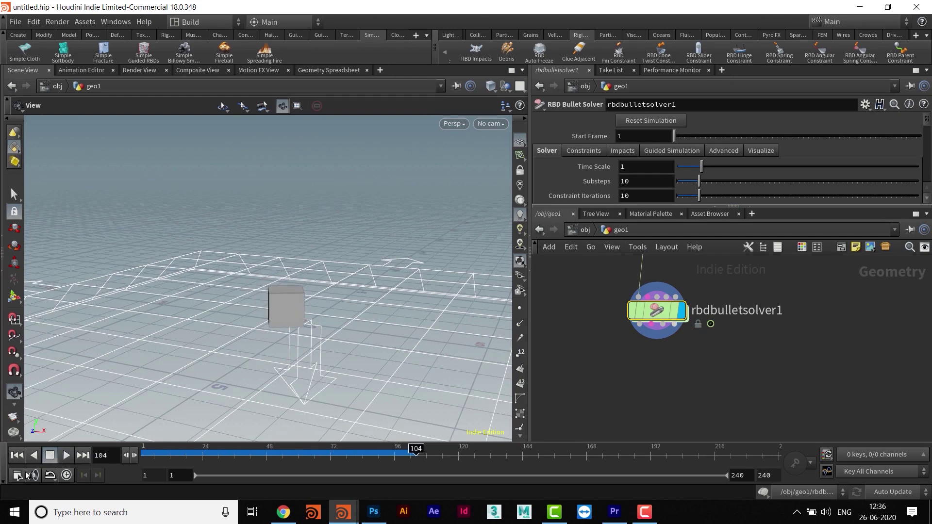
# Set the end frame of the global animation range to 60
pyautogui.click(16, 481)
pyautogui.moveTo(97, 243); pyautogui.dragTo(665, 122)
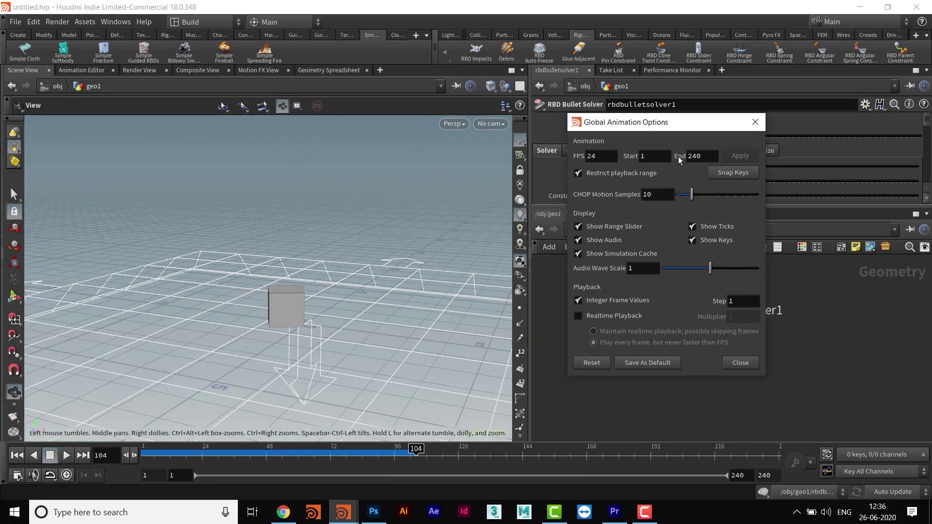
pyautogui.doubleClick(703, 156)
pyautogui.write('0')
pyautogui.press('Return')
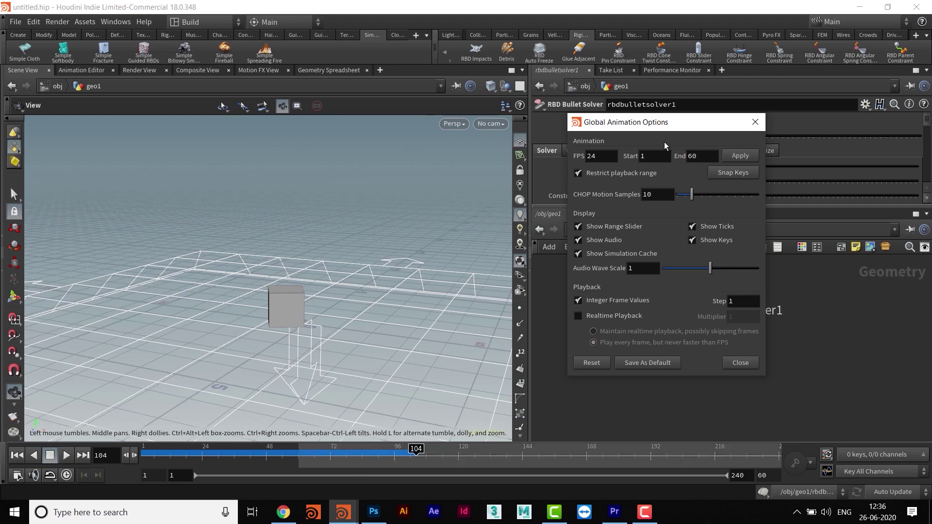
pyautogui.click(755, 122)
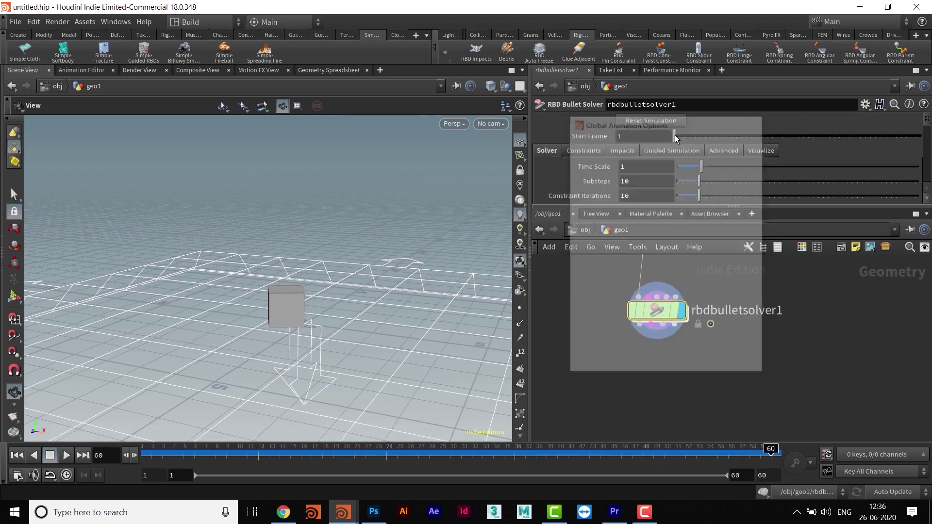
# Replay the simulation from the first frame in real time and stop it
pyautogui.moveTo(271, 330); pyautogui.dragTo(194, 292)
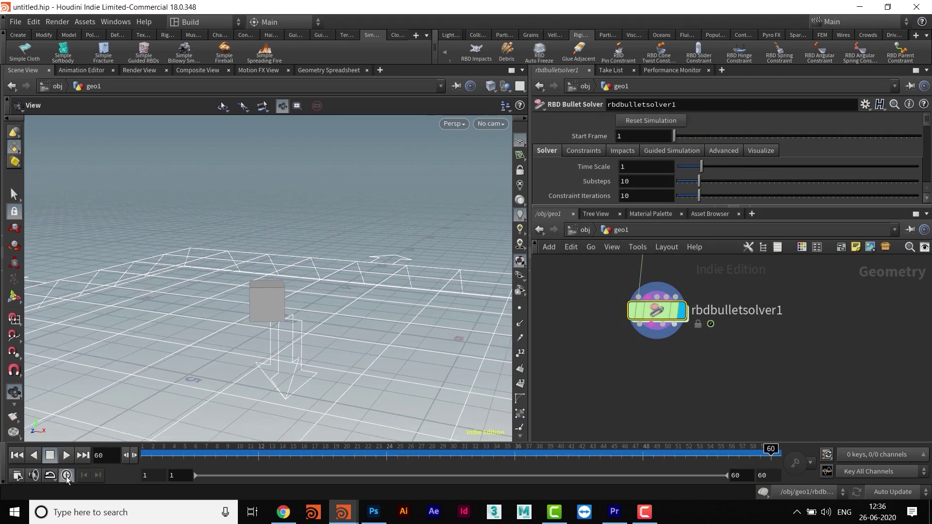
pyautogui.moveTo(178, 370); pyautogui.dragTo(83, 403)
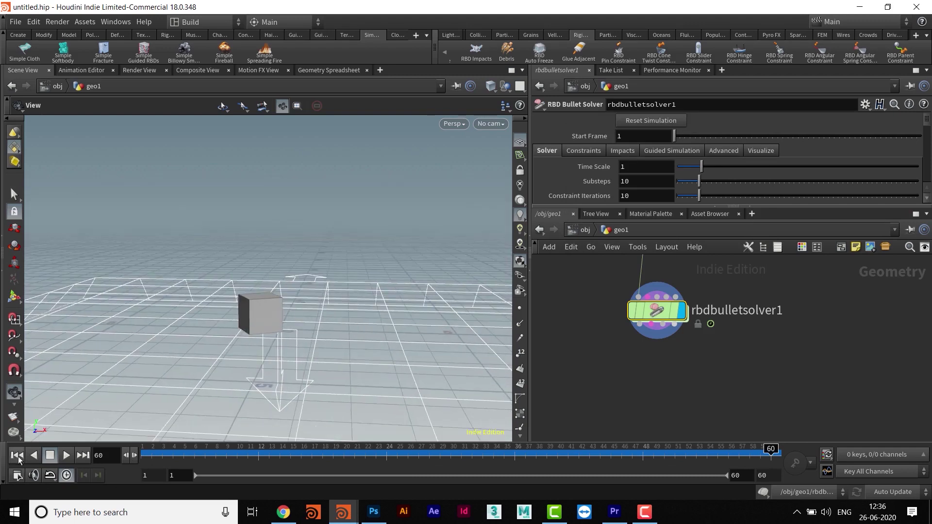
pyautogui.click(18, 456)
pyautogui.click(67, 456)
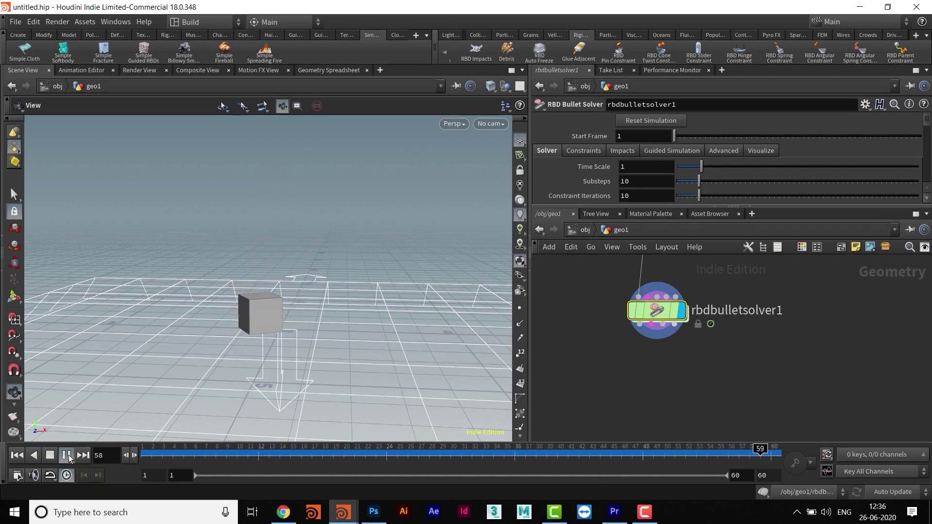
pyautogui.click(69, 455)
pyautogui.moveTo(253, 249); pyautogui.dragTo(245, 322)
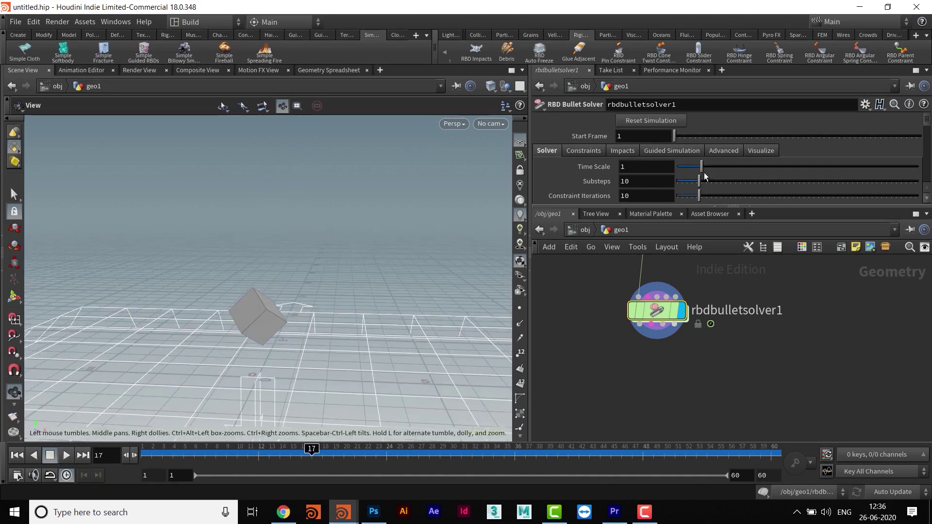
# Reset transform1's X and Z rotation to 0
pyautogui.moveTo(680, 250); pyautogui.dragTo(664, 362, button='middle')
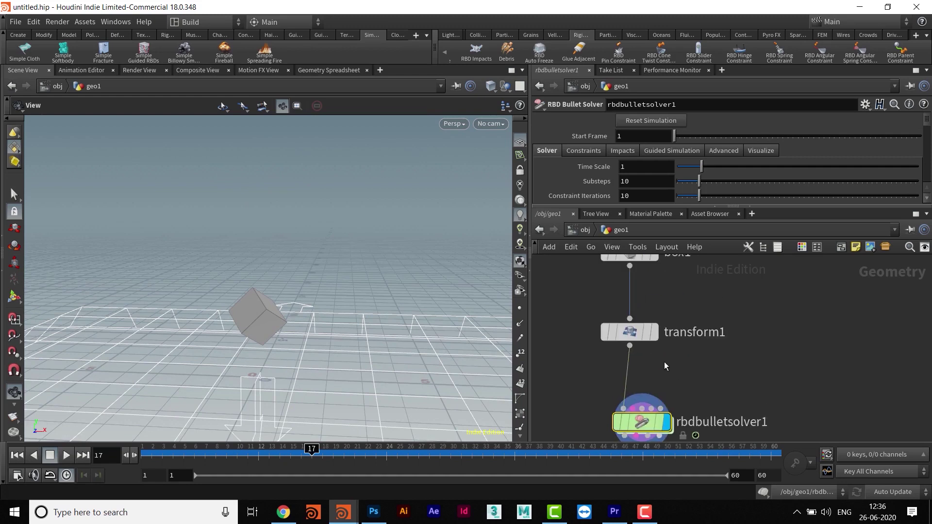
pyautogui.click(635, 337)
pyautogui.click(623, 180)
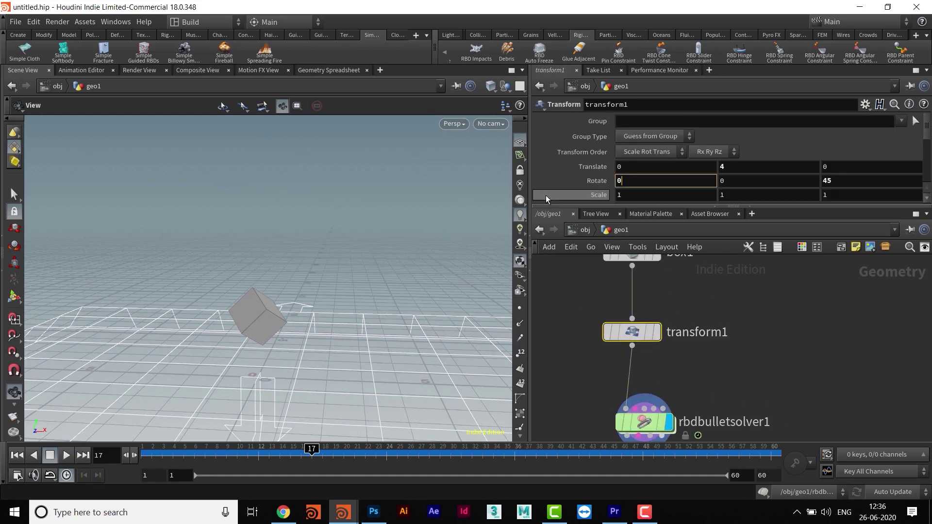
pyautogui.press('Tab')
pyautogui.press('Tab')
pyautogui.write('0')
pyautogui.press('Return')
# Insert a Copy and Transform node between box1 and transform1, with box1's output connected to its input
pyautogui.moveTo(350, 343); pyautogui.dragTo(320, 291)
pyautogui.moveTo(694, 288); pyautogui.dragTo(705, 367, button='middle')
pyautogui.moveTo(644, 335); pyautogui.dragTo(644, 285)
pyautogui.moveTo(674, 337); pyautogui.dragTo(674, 347, button='middle')
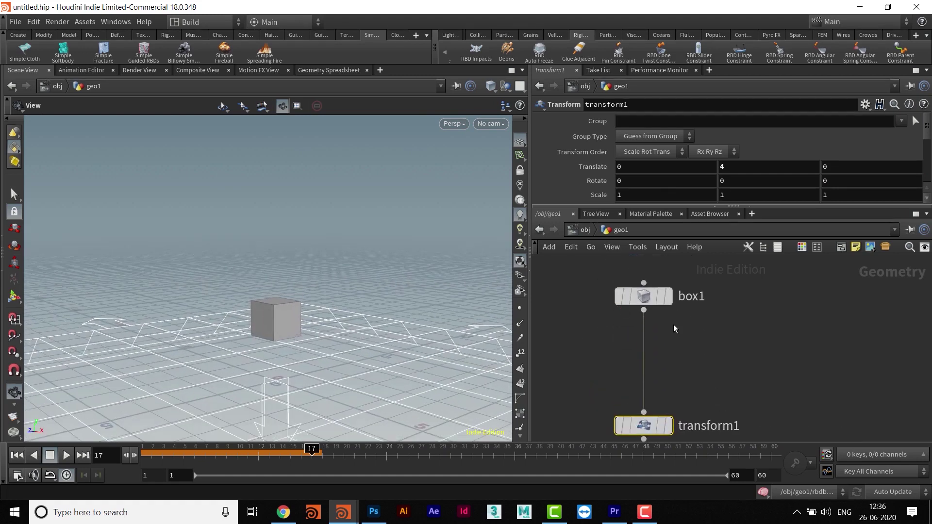
pyautogui.moveTo(644, 310); pyautogui.dragTo(695, 362)
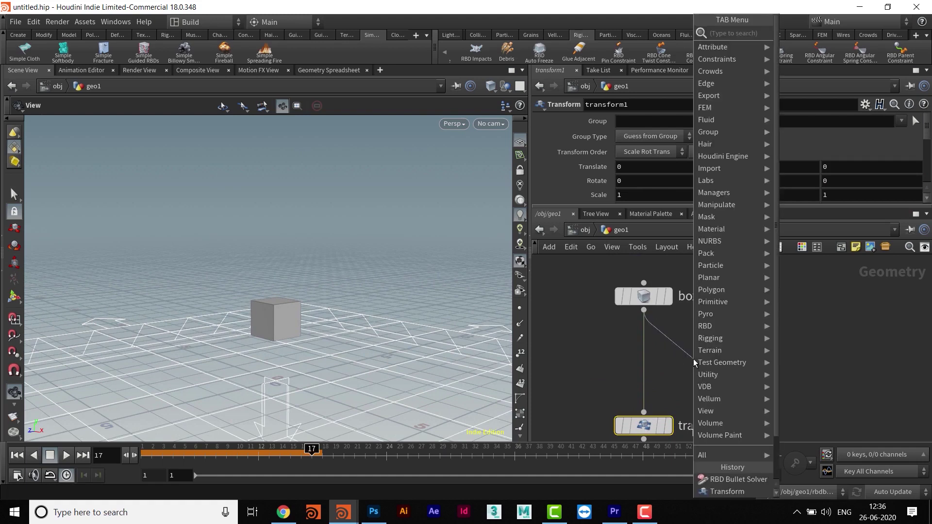
pyautogui.write('copy')
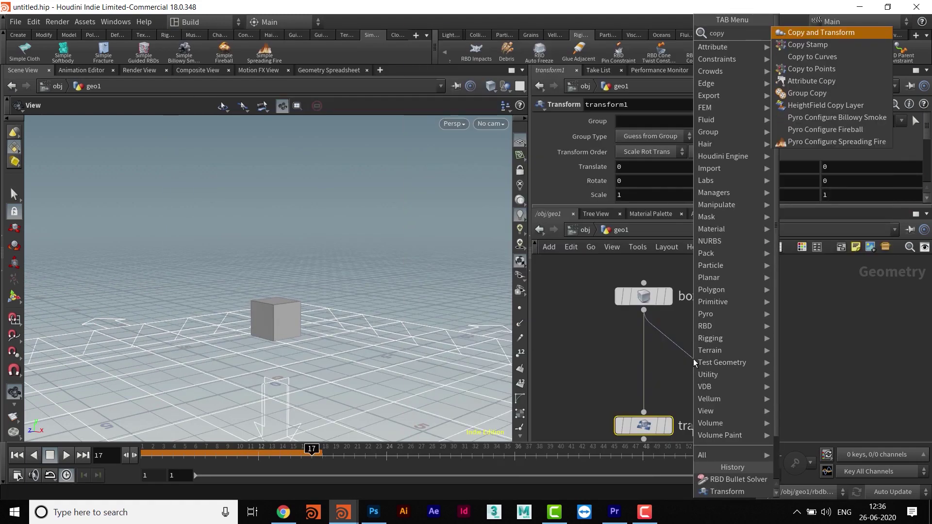
pyautogui.press('Return')
pyautogui.moveTo(695, 362); pyautogui.dragTo(646, 357)
pyautogui.moveTo(719, 206); pyautogui.dragTo(719, 218)
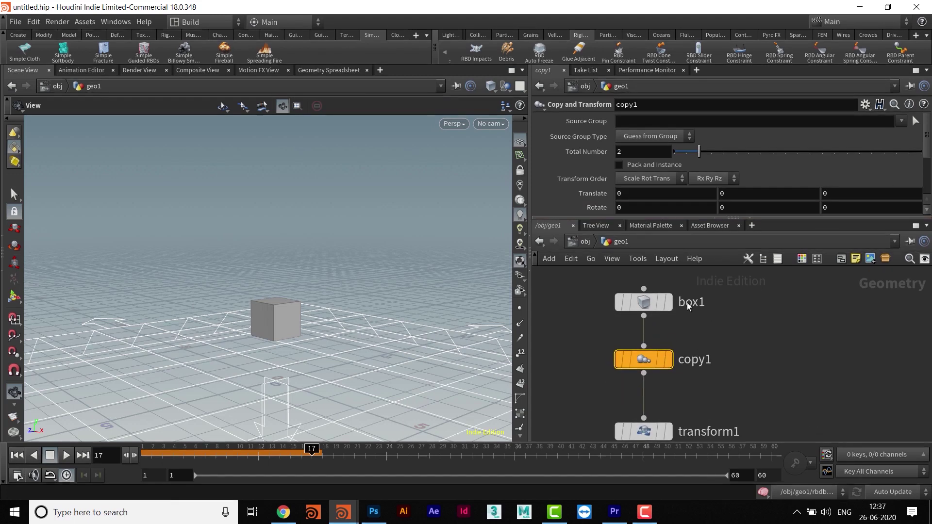
pyautogui.click(641, 371)
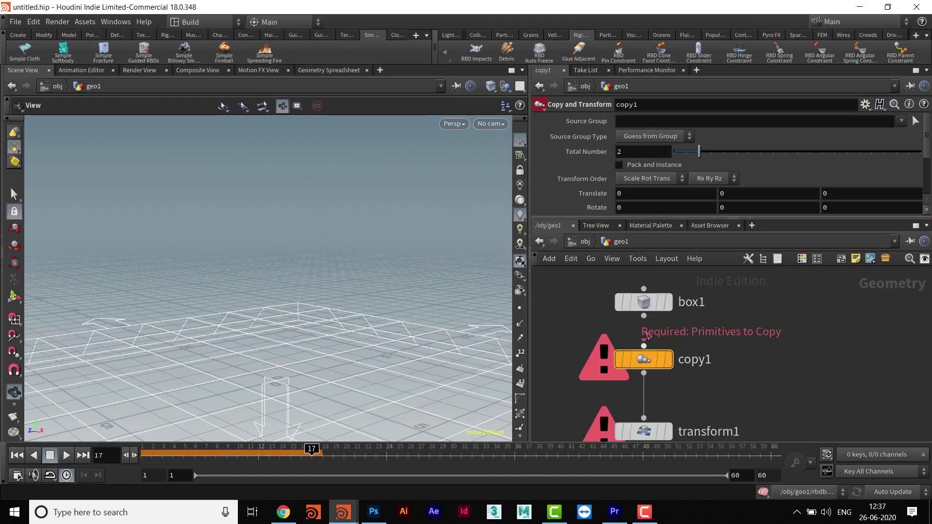
pyautogui.click(644, 316)
# Set copy1's total number to 10 and its Y translation to 1 to stack the boxes vertically
pyautogui.moveTo(237, 303); pyautogui.dragTo(248, 312)
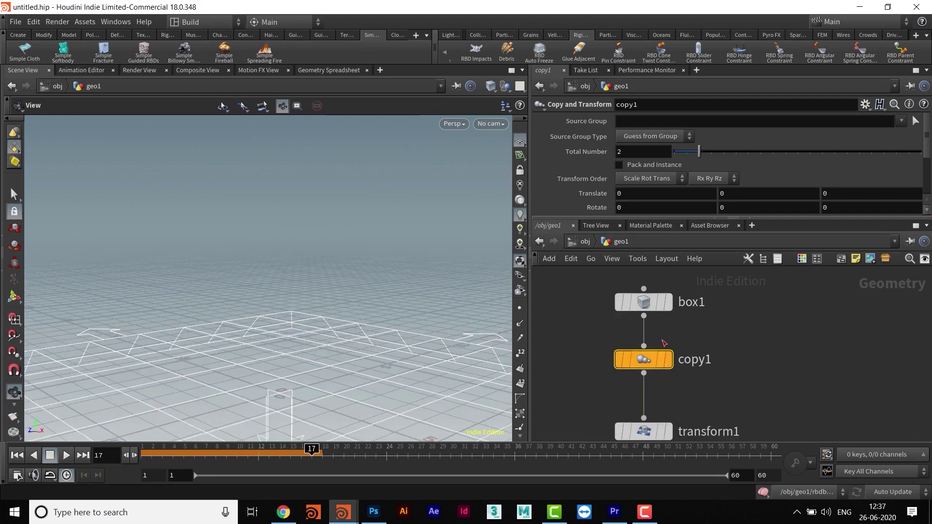
pyautogui.click(640, 155)
pyautogui.write('10')
pyautogui.press('Return')
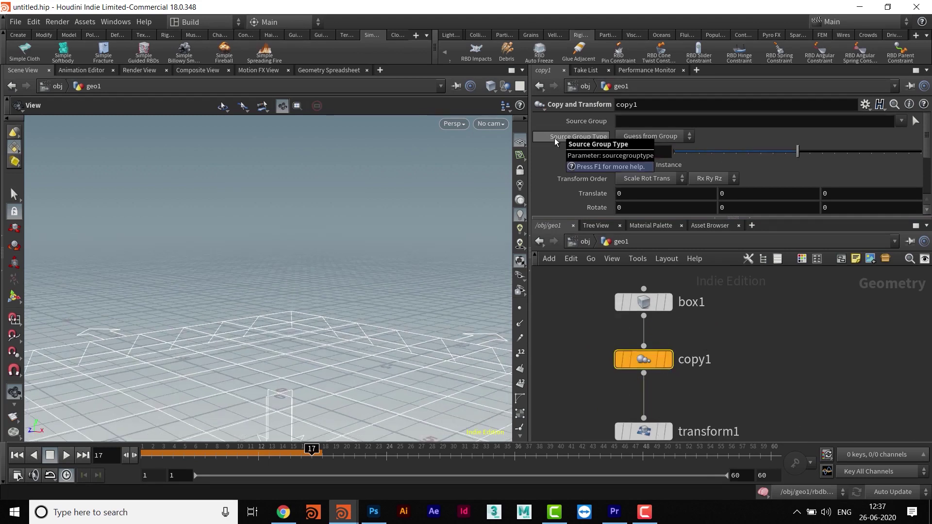
pyautogui.write('1')
pyautogui.press('Return')
# Select rbdbulletsolver1, return to the first frame, play the simulation of the stacked boxes and stop it
pyautogui.moveTo(838, 400); pyautogui.dragTo(819, 264, button='middle')
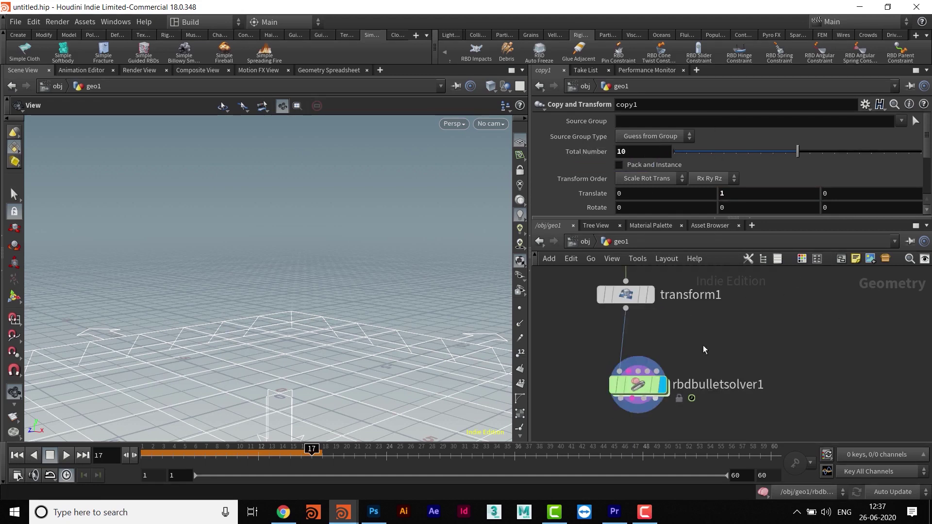
pyautogui.click(646, 383)
pyautogui.click(16, 455)
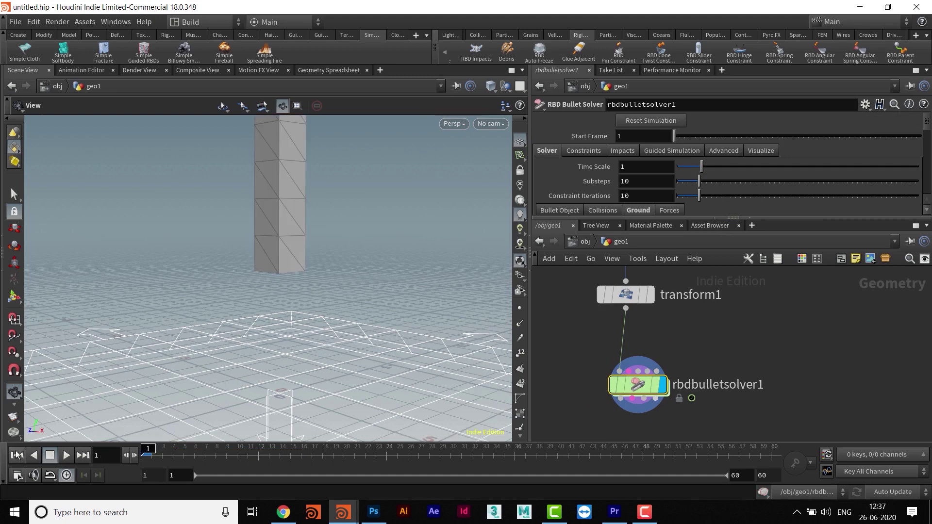
pyautogui.scroll(-2, 374, 255)
pyautogui.moveTo(359, 267); pyautogui.dragTo(295, 330, button='middle')
pyautogui.scroll(-4, 345, 308)
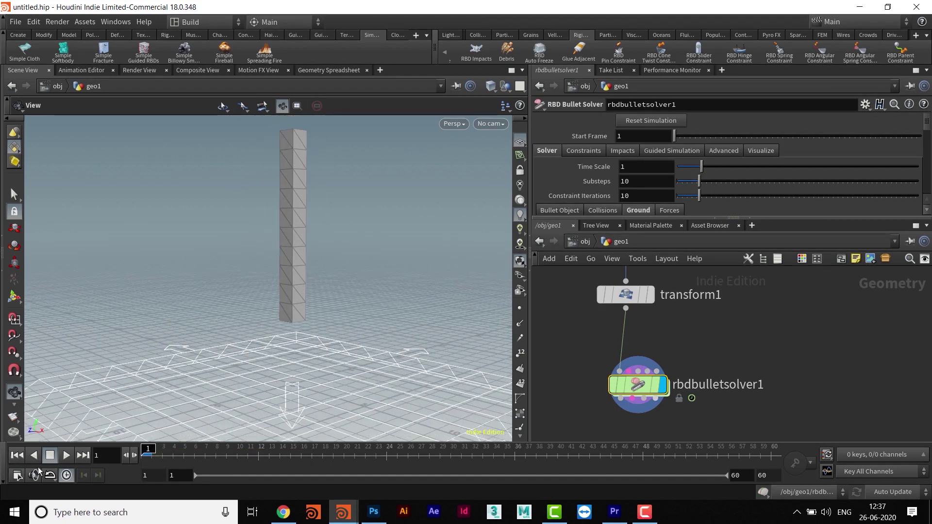
pyautogui.click(71, 459)
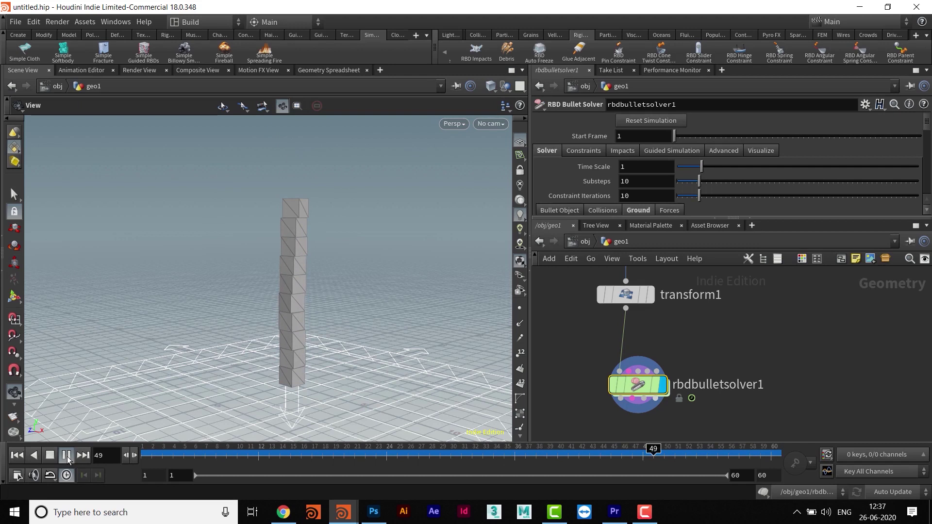
pyautogui.click(67, 457)
# Set the ground plane's Bounce to 1 on rbdbulletsolver1, play the simulation from the first frame and stop it
pyautogui.moveTo(726, 327); pyautogui.dragTo(722, 326, button='middle')
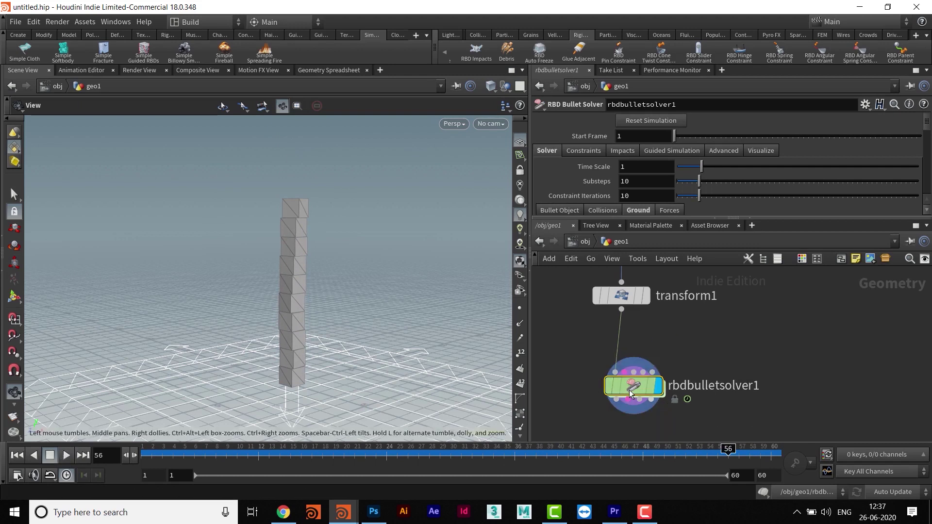
pyautogui.moveTo(640, 218); pyautogui.dragTo(640, 297)
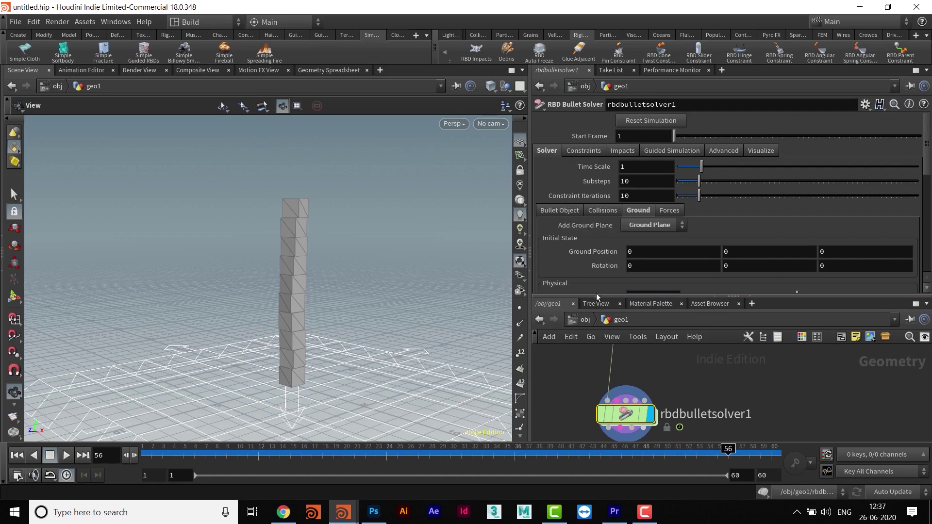
pyautogui.moveTo(595, 294); pyautogui.dragTo(596, 336)
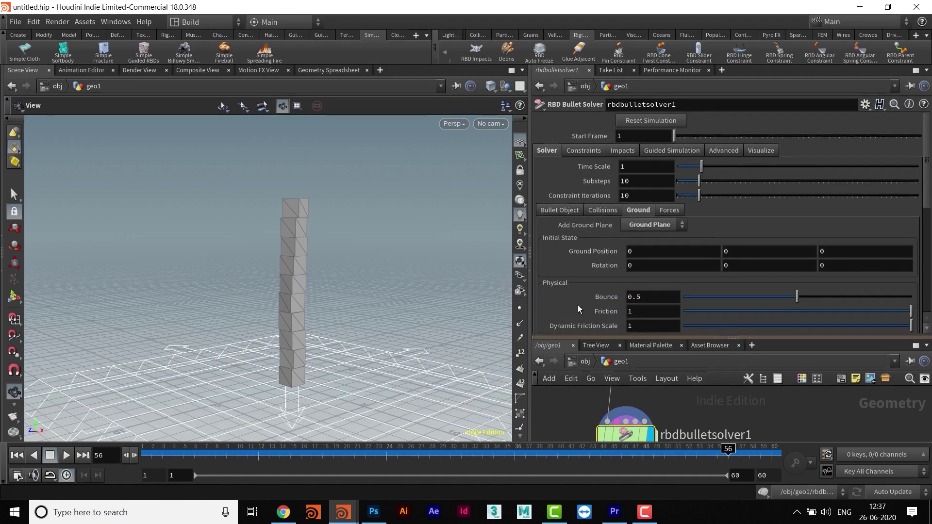
pyautogui.scroll(-4, 631, 243)
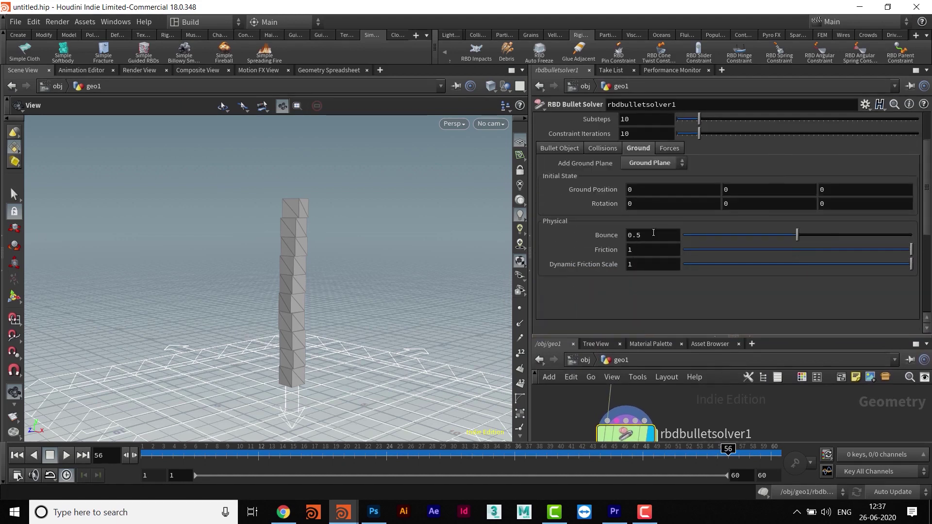
pyautogui.moveTo(646, 238); pyautogui.dragTo(603, 238)
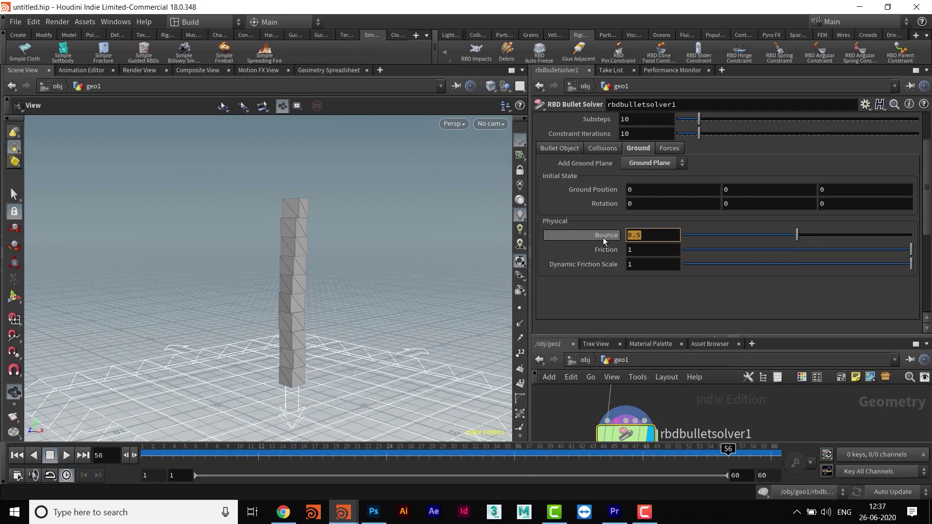
pyautogui.write('1')
pyautogui.press('Return')
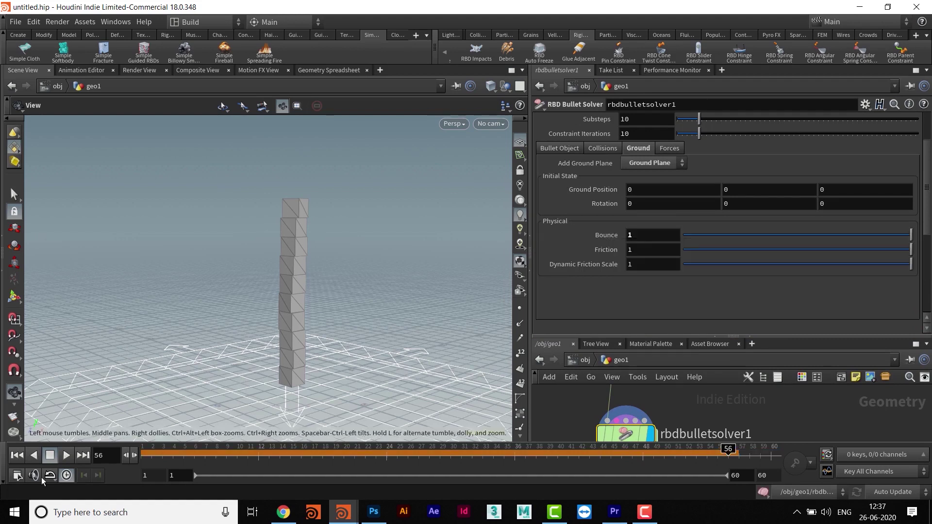
pyautogui.click(17, 456)
pyautogui.click(67, 456)
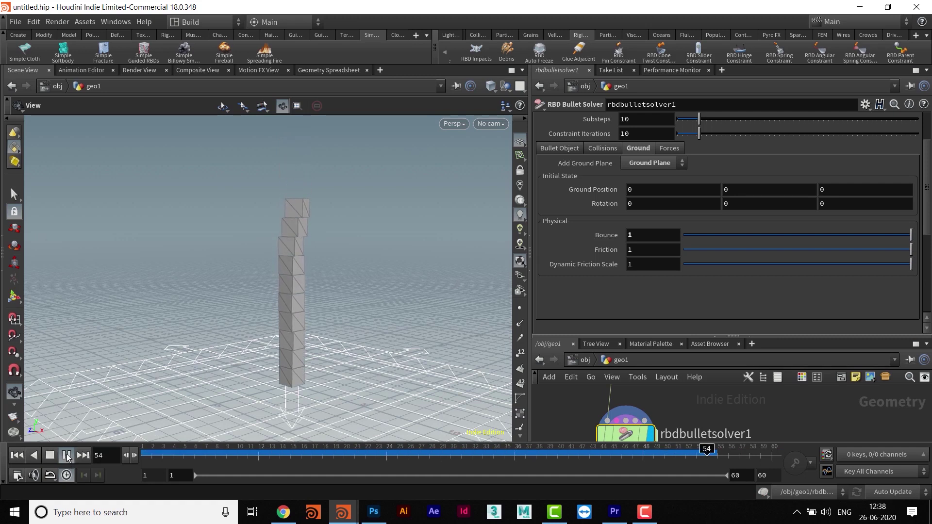
pyautogui.click(67, 455)
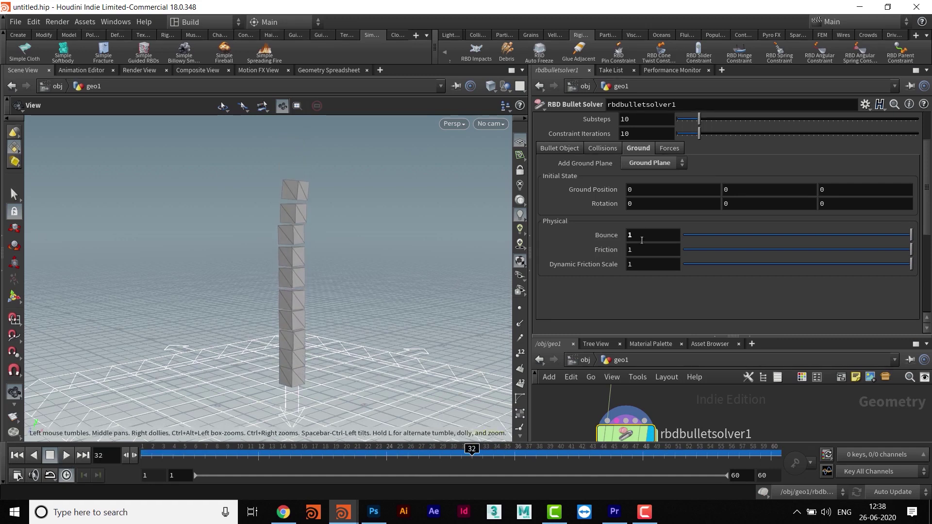
pyautogui.write('5')
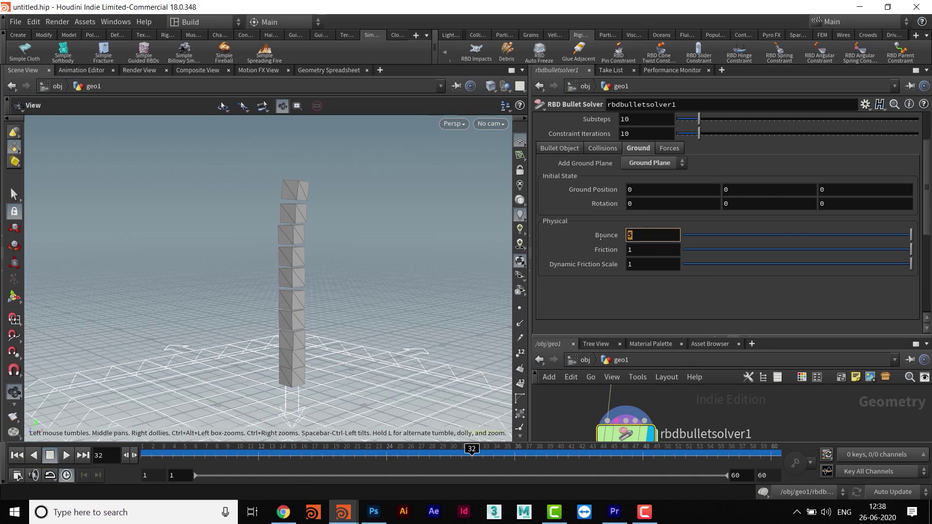
pyautogui.write('1')
pyautogui.press('Return')
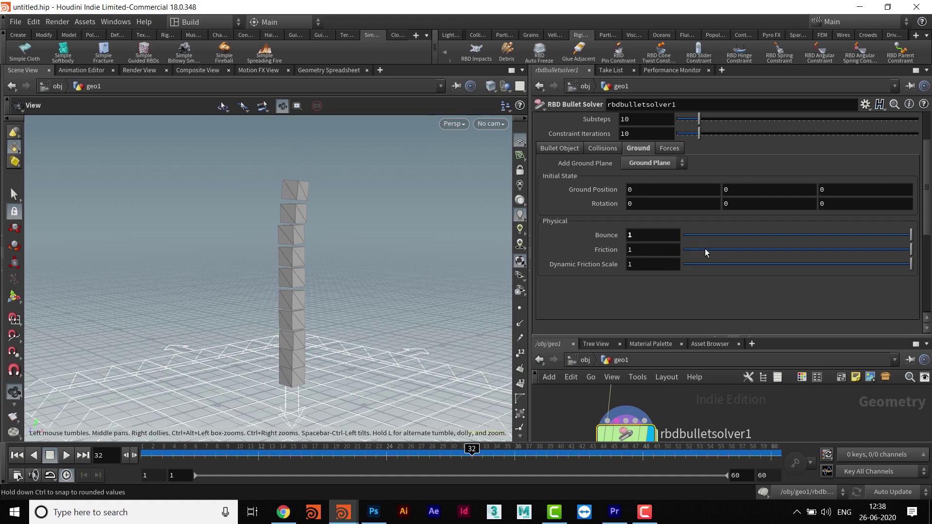
# Set the ground plane's Friction to 0, play the simulation from the first frame and stop it
pyautogui.moveTo(705, 249); pyautogui.dragTo(646, 252)
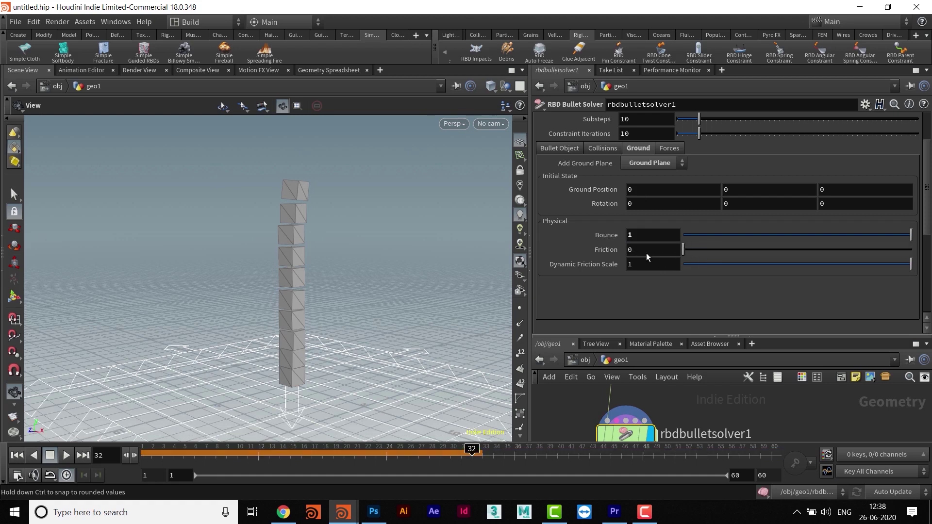
pyautogui.click(16, 457)
pyautogui.click(67, 457)
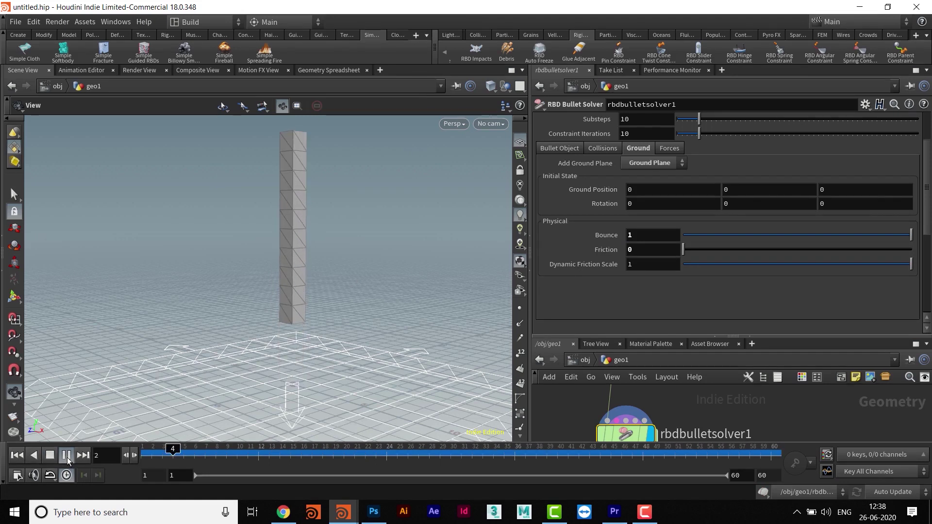
pyautogui.click(66, 456)
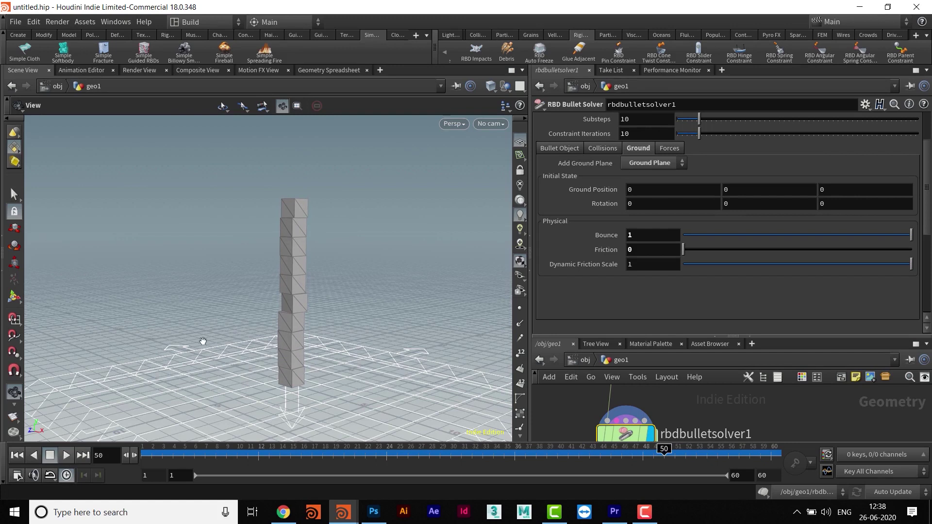
# Set the ground plane's Bounce to 5 and test the simulation from the first frame, stopping playback after the boxes land
pyautogui.write('5')
pyautogui.press('Return')
pyautogui.click(17, 455)
pyautogui.click(67, 455)
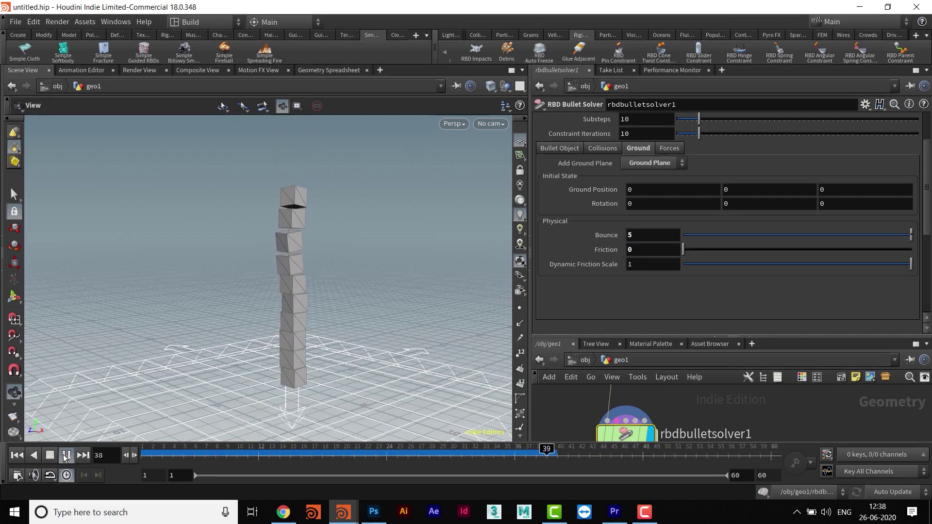
pyautogui.click(67, 455)
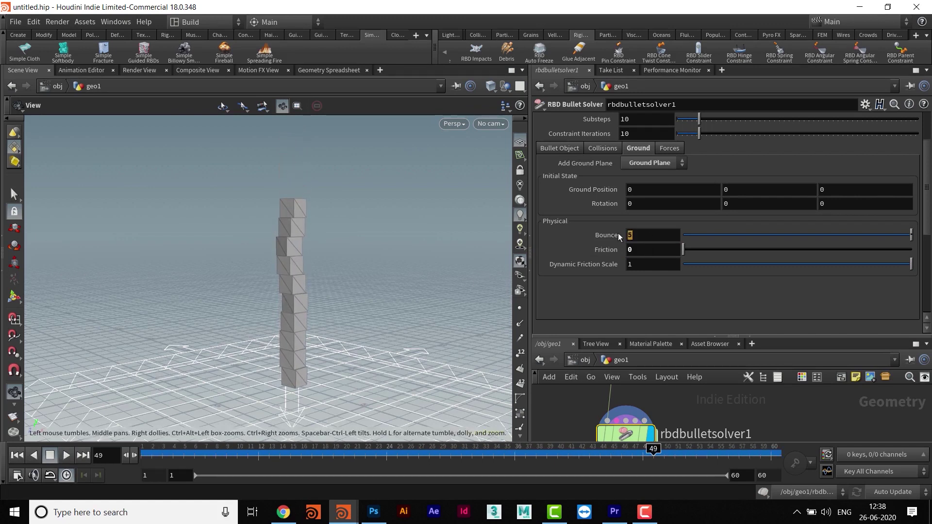
# Set the ground plane's Bounce to 20, play the simulation from the first frame and stop it
pyautogui.write('20')
pyautogui.press('Return')
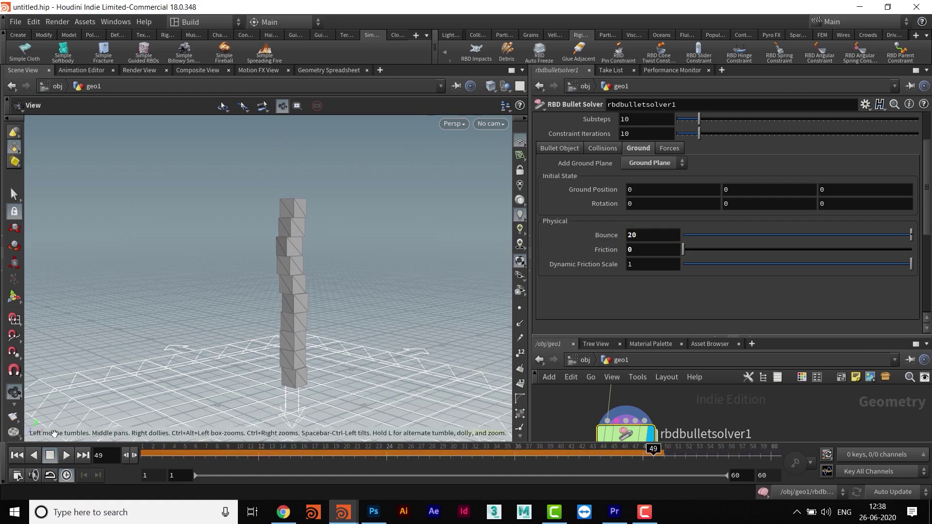
pyautogui.click(17, 456)
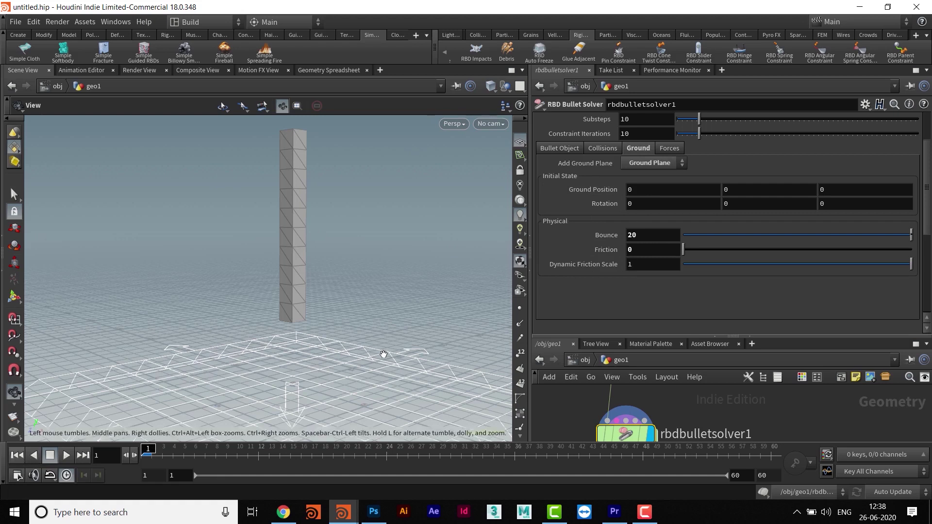
pyautogui.click(66, 456)
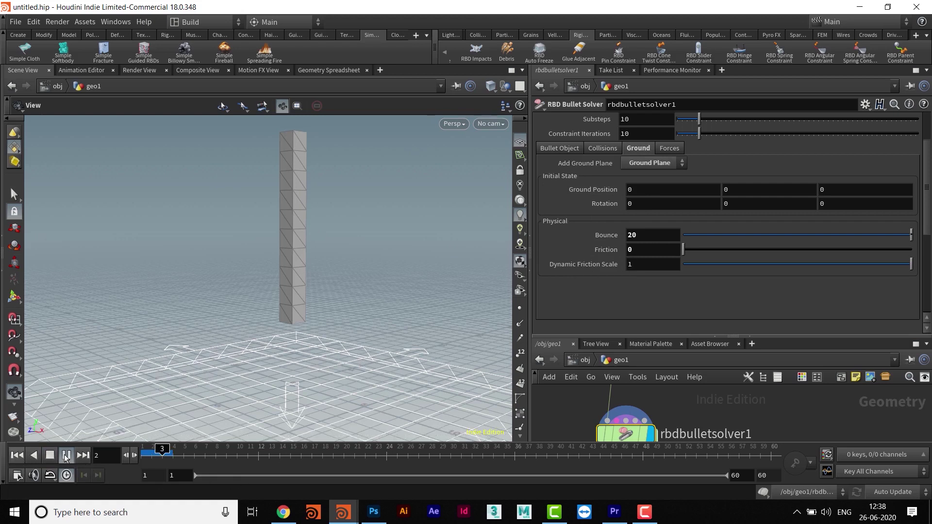
pyautogui.click(66, 455)
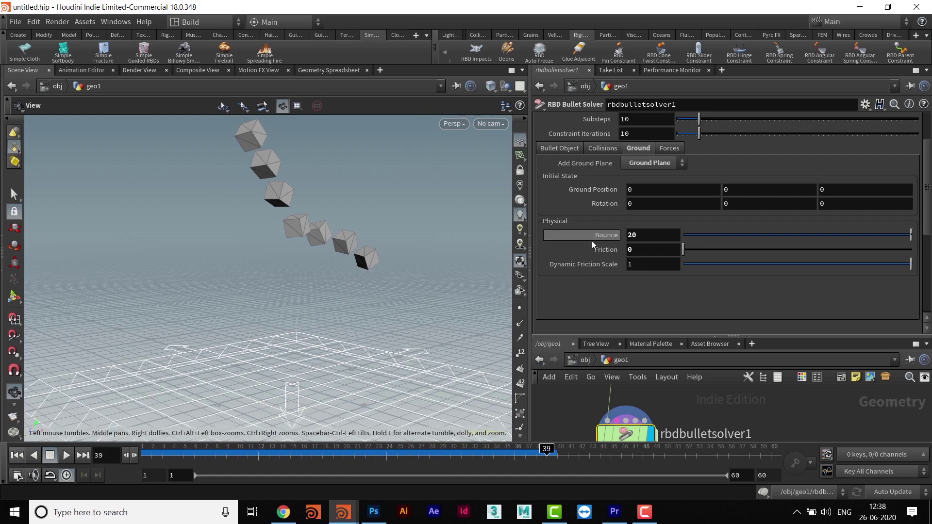
# Set both the ground plane's Bounce and its Friction to 1
pyautogui.doubleClick(633, 235)
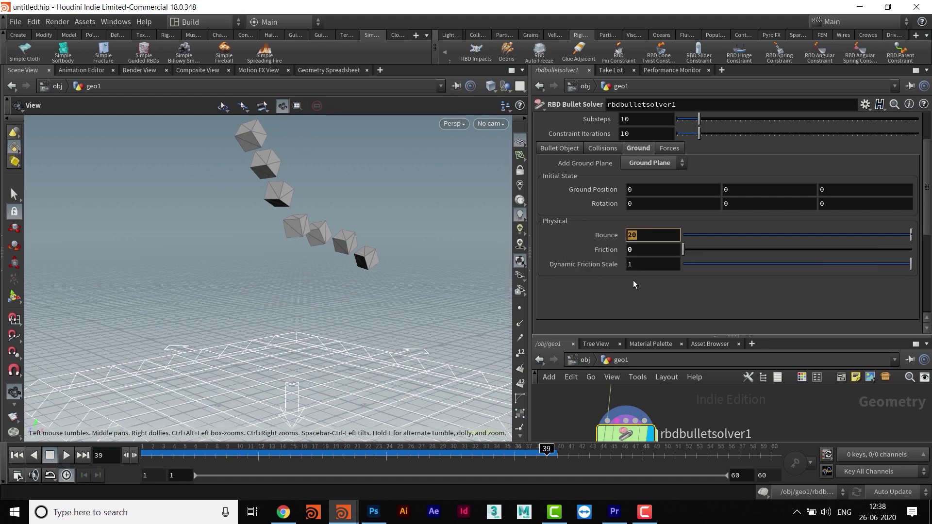
pyautogui.doubleClick(645, 250)
pyautogui.write('1')
pyautogui.press('Return')
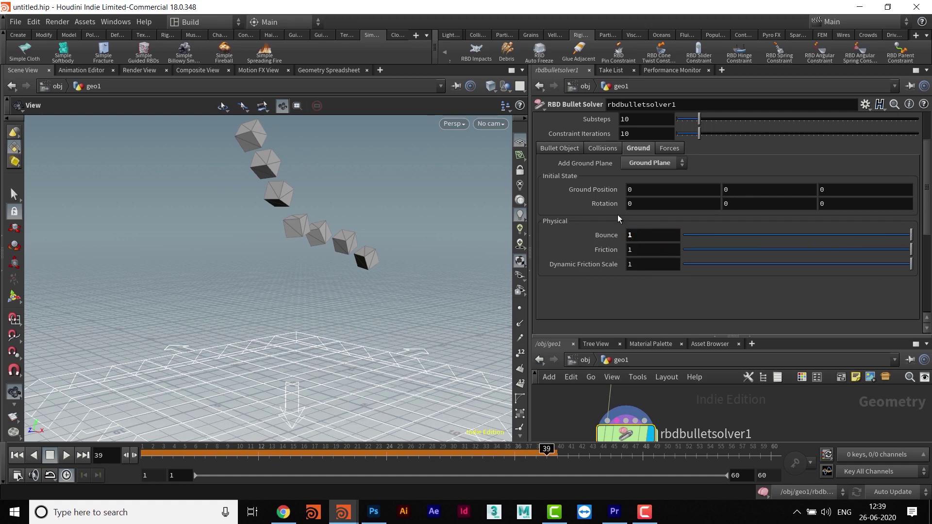
# Set the bullet object's Bounce to 1 and play the simulation from the first frame
pyautogui.click(556, 148)
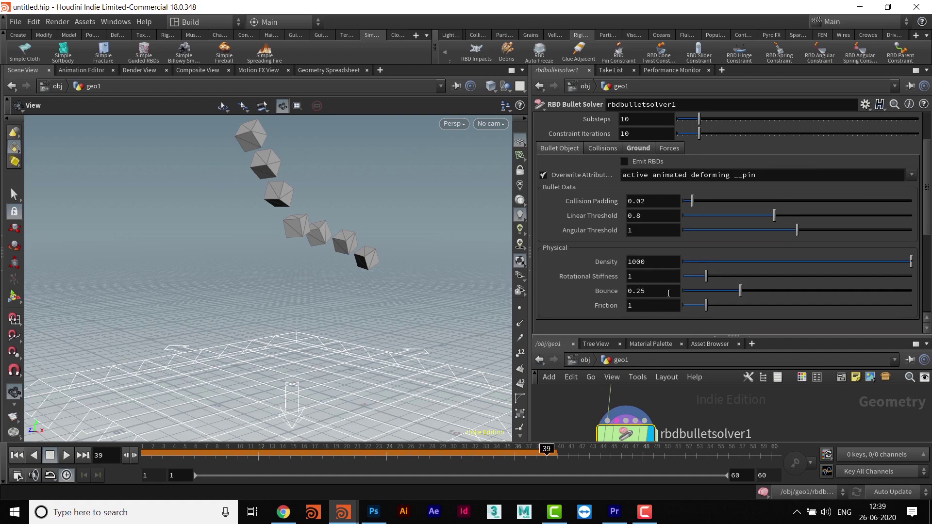
pyautogui.write('1')
pyautogui.press('Return')
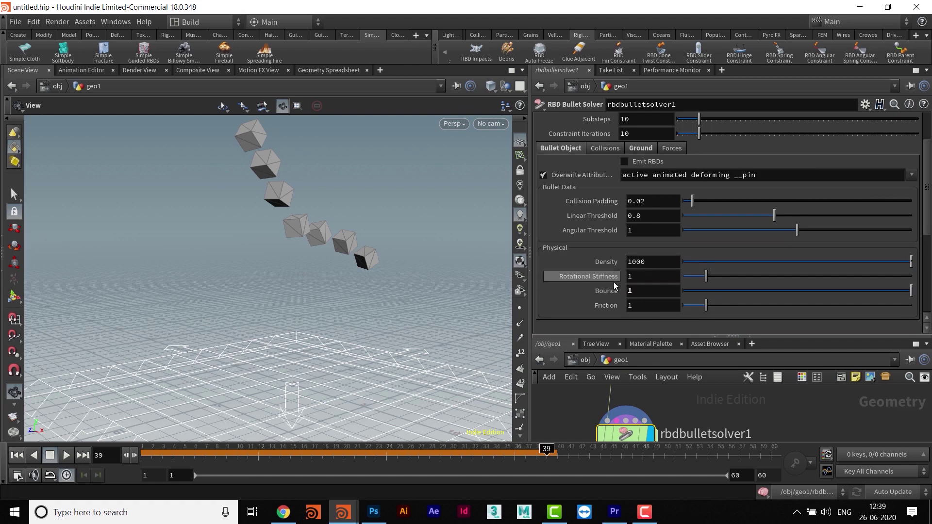
pyautogui.click(15, 455)
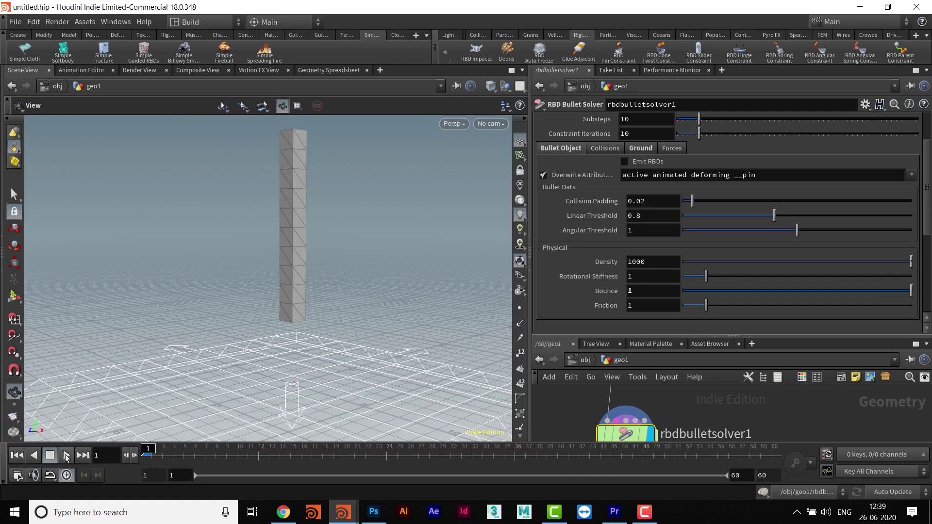
pyautogui.click(66, 456)
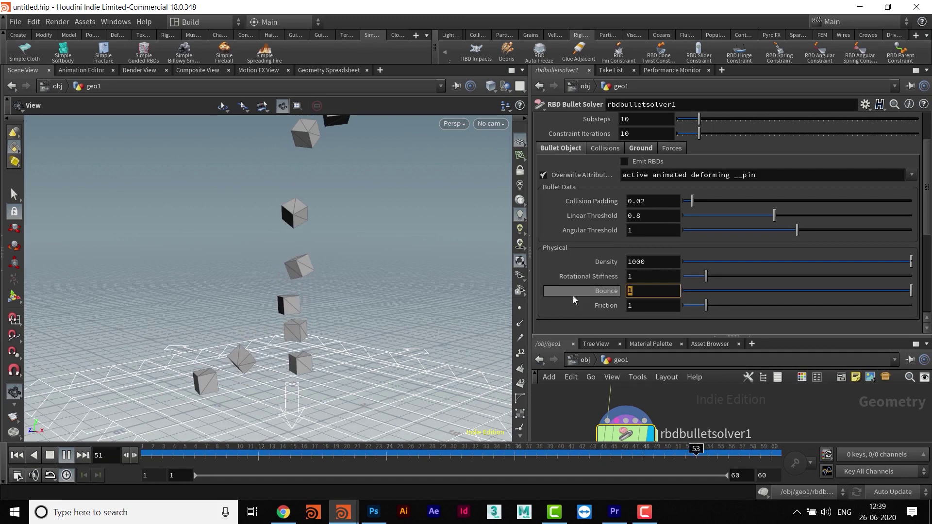
# Set the bullet object's Bounce to 5 during playback, stop the simulation and return to the first frame
pyautogui.keyDown('ctrl'); pyautogui.middleClick(586, 295); pyautogui.keyUp('ctrl')
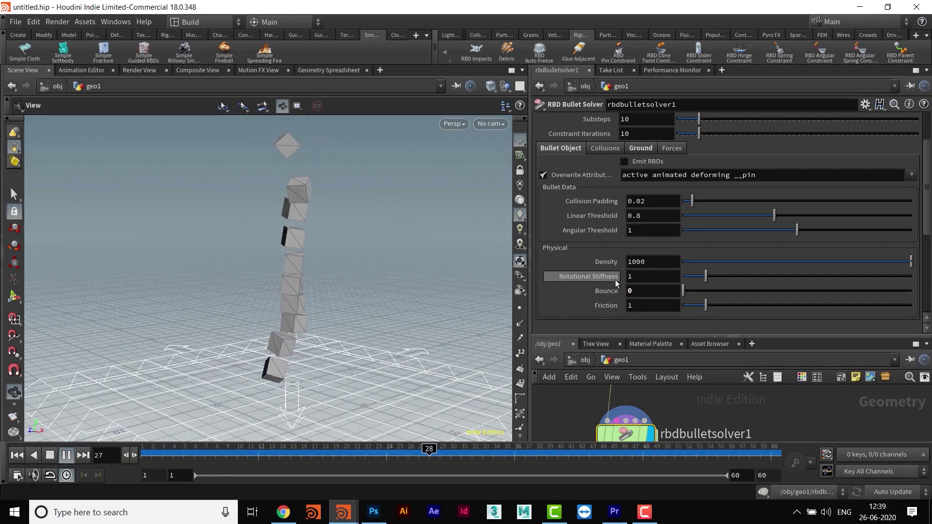
pyautogui.doubleClick(654, 291)
pyautogui.write('5')
pyautogui.press('Return')
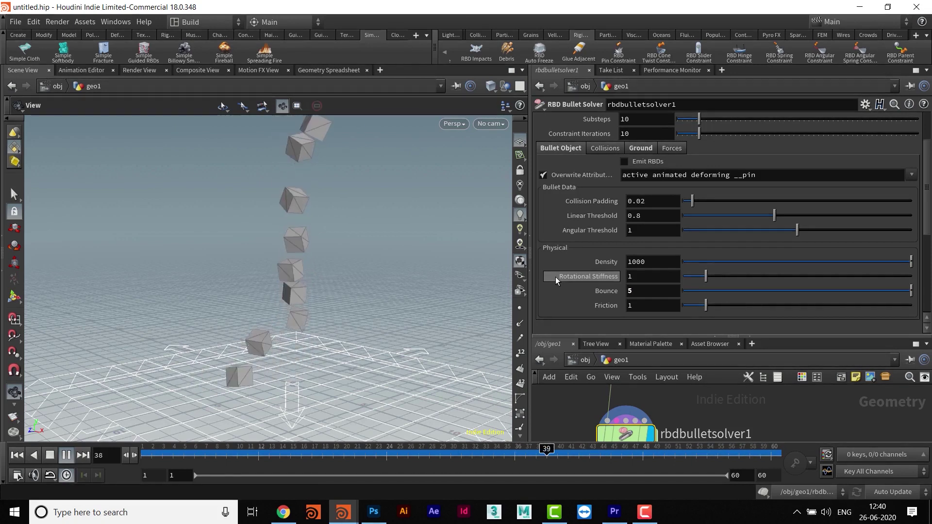
pyautogui.click(66, 455)
pyautogui.click(17, 454)
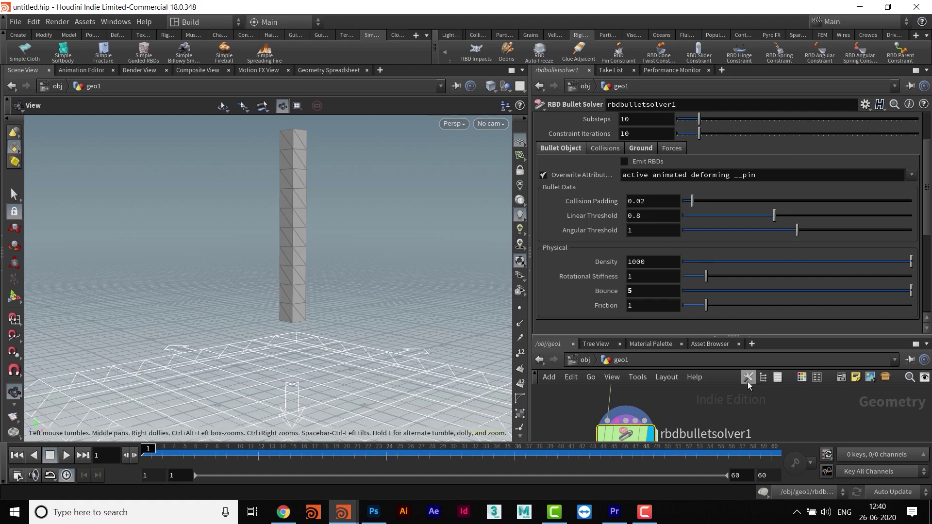
# Reset the solver's simulation, play it from the first frame and return to the start
pyautogui.moveTo(631, 435)
pyautogui.scroll(3, 743, 177)
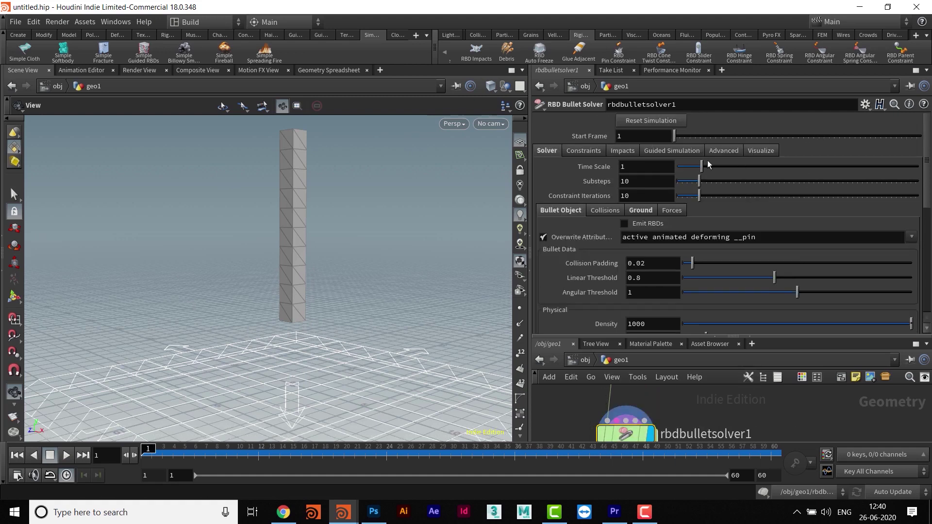
pyautogui.click(645, 121)
pyautogui.click(66, 455)
pyautogui.click(19, 457)
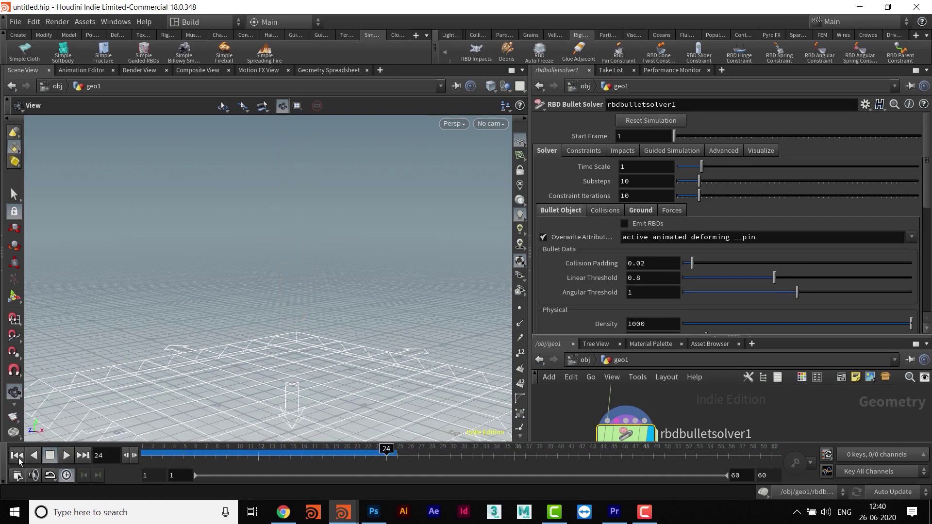
pyautogui.click(19, 457)
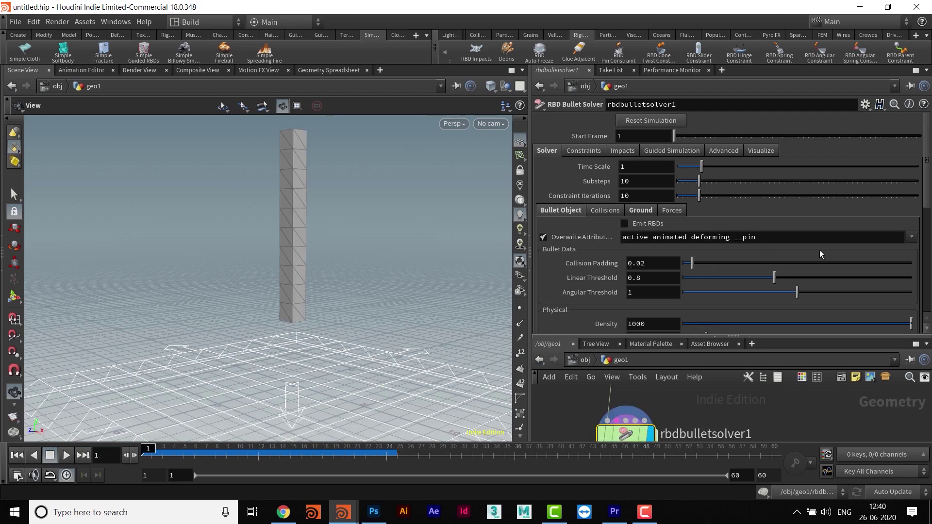
# Review the bullet object's Bounce setting, play the box simulation again from the first frame and stop it
pyautogui.scroll(-3, 850, 238)
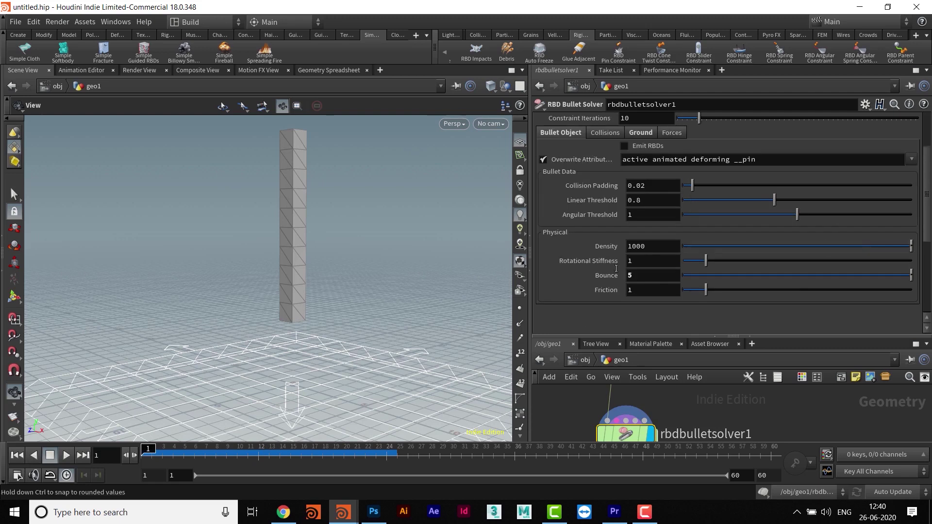
pyautogui.moveTo(640, 276); pyautogui.dragTo(613, 277)
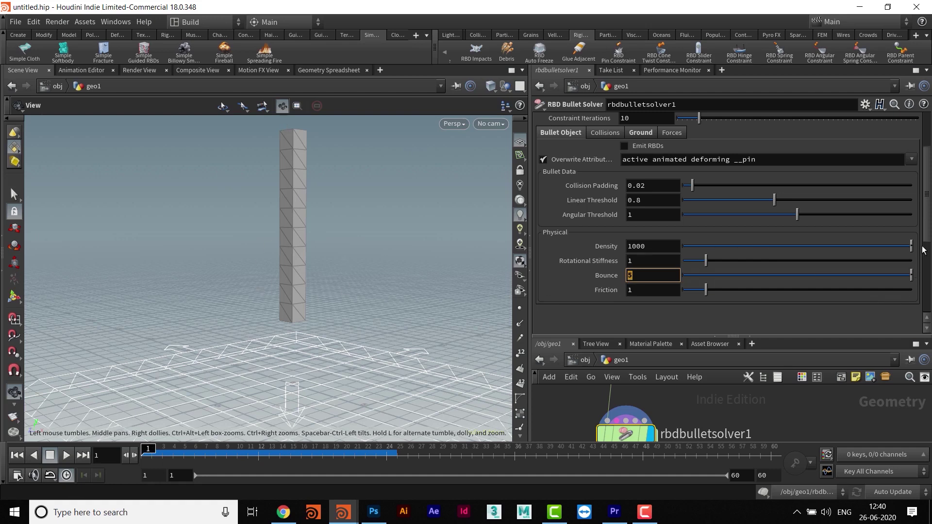
pyautogui.moveTo(925, 238); pyautogui.dragTo(924, 137)
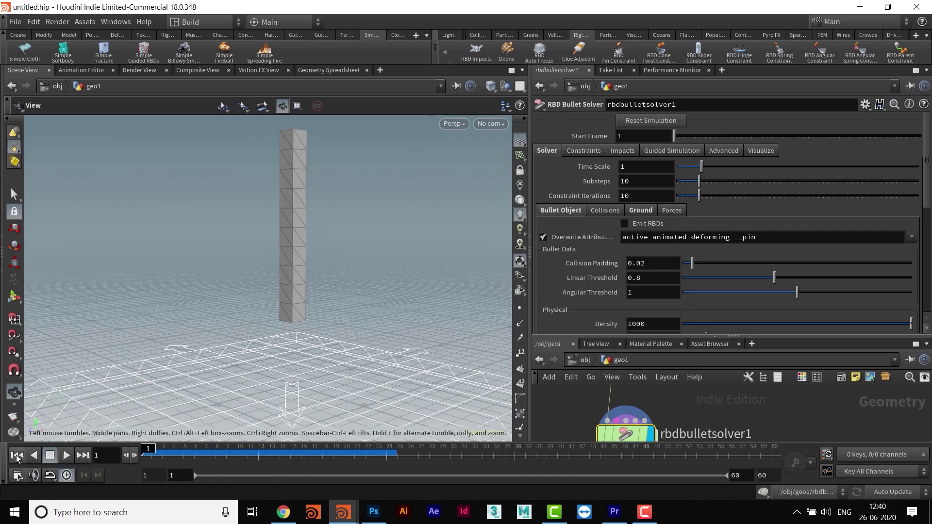
pyautogui.click(65, 456)
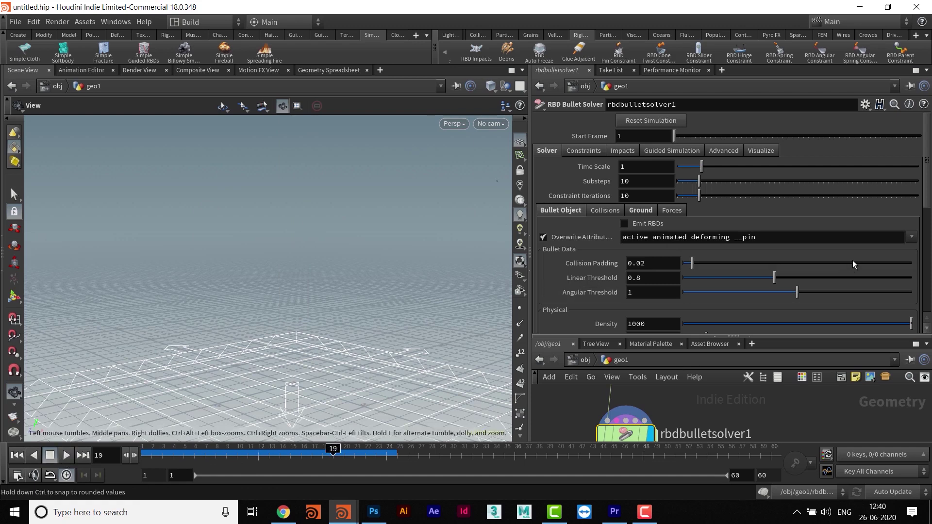
# Set the bullet object's Bounce to 1 in the RBD Bullet Solver's physical settings
pyautogui.scroll(-4, 815, 276)
pyautogui.moveTo(641, 279); pyautogui.dragTo(552, 283)
pyautogui.write('1')
pyautogui.press('Return')
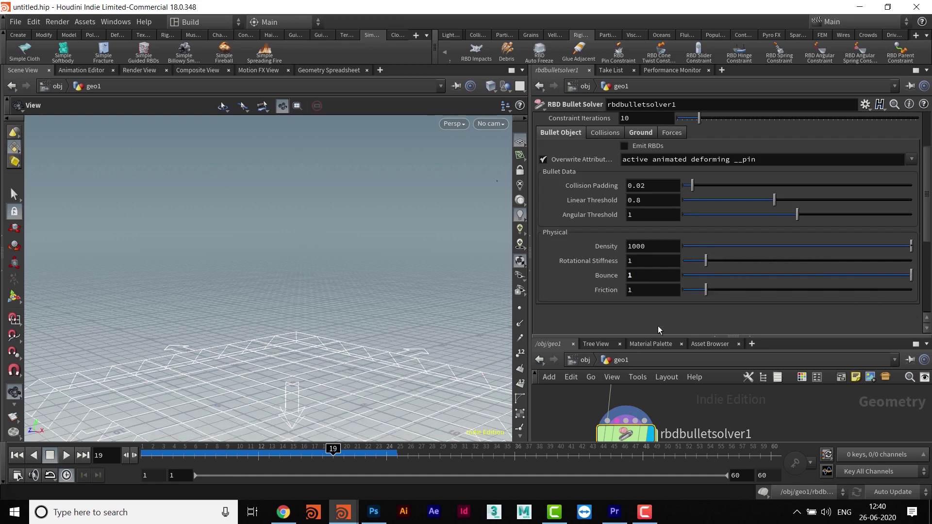
# Play the box stack simulation from the first frame, stop it and return to the start
pyautogui.click(16, 457)
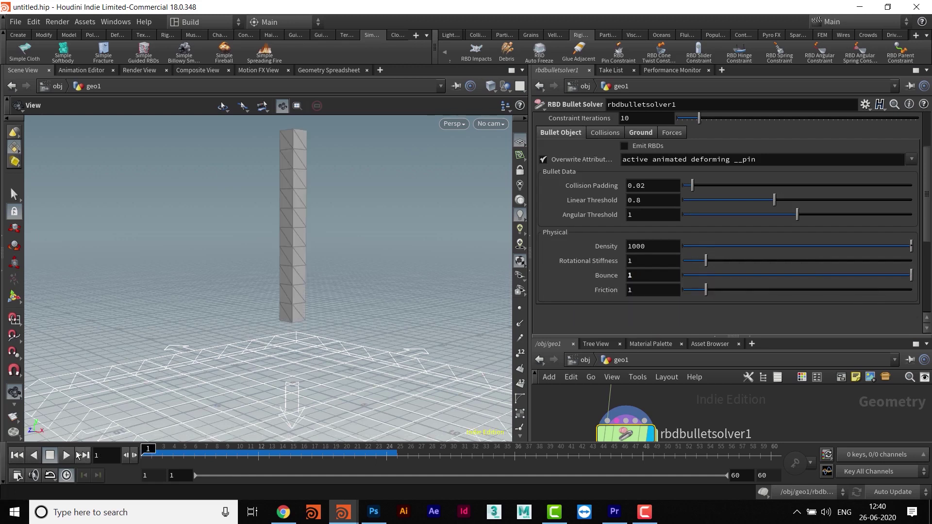
pyautogui.click(18, 456)
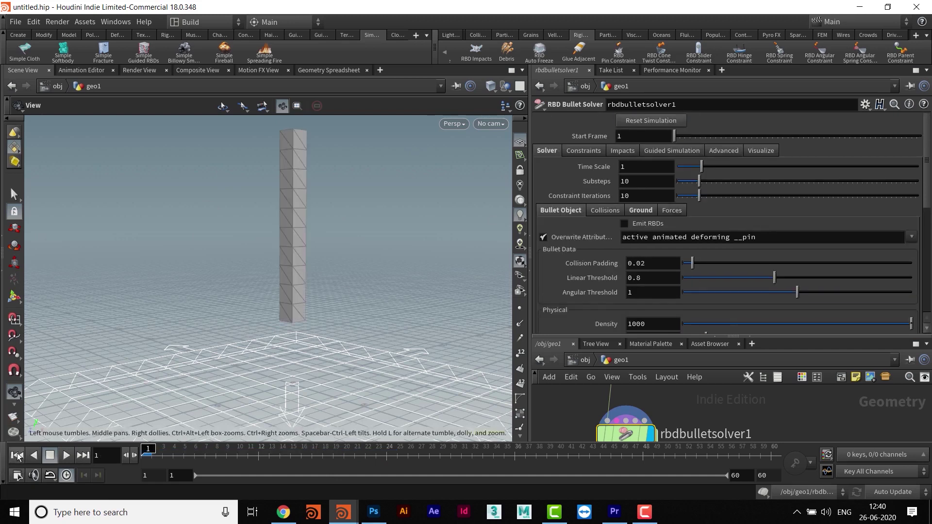
pyautogui.click(68, 457)
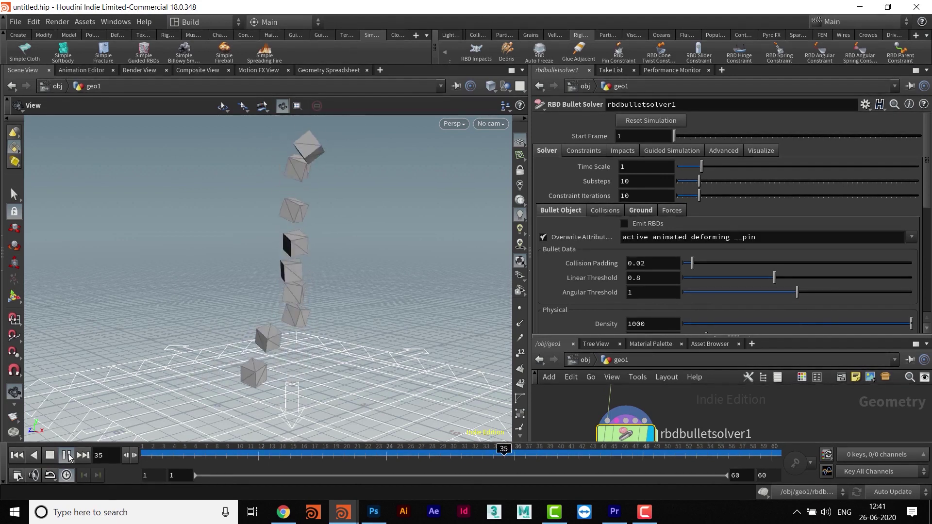
pyautogui.click(67, 455)
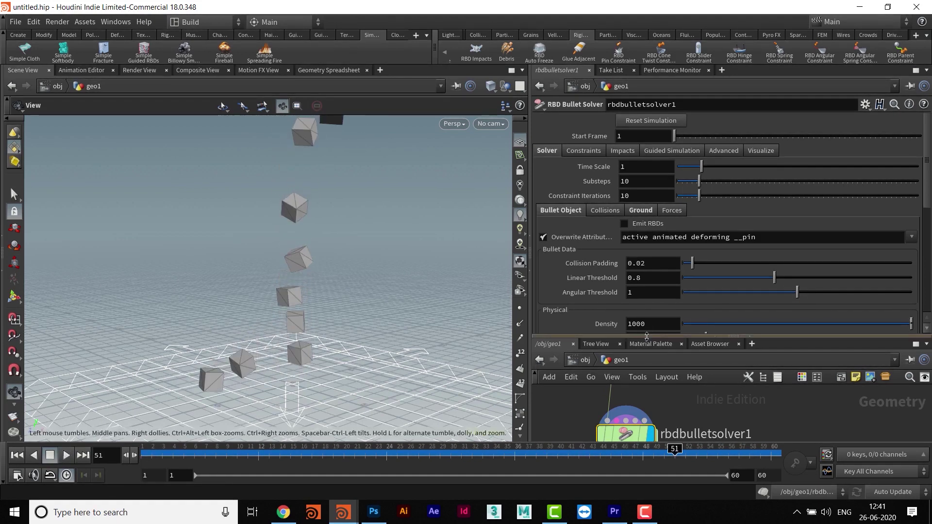
pyautogui.moveTo(647, 338); pyautogui.dragTo(646, 191)
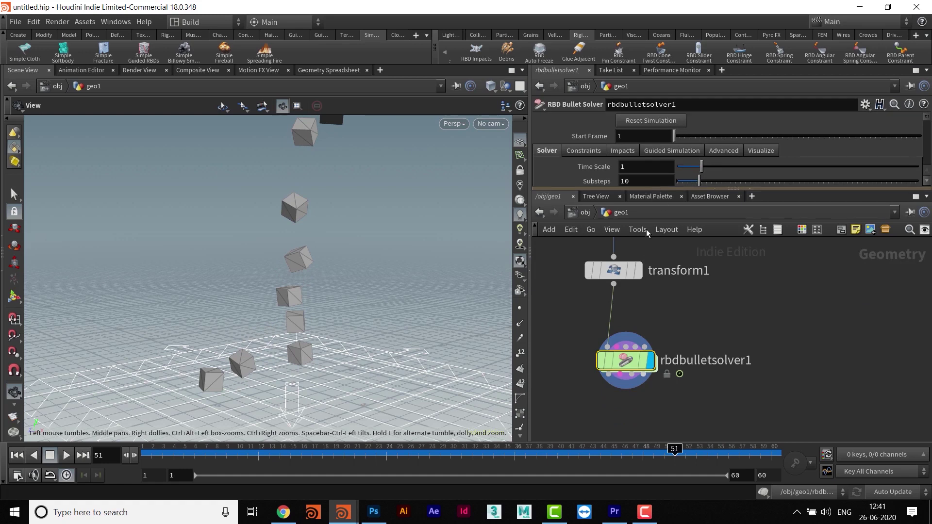
pyautogui.click(21, 458)
# Insert a second Copy and Transform node into the wire between copy1 and transform1
pyautogui.moveTo(682, 284); pyautogui.dragTo(712, 315, button='middle')
pyautogui.moveTo(585, 270); pyautogui.dragTo(636, 284)
pyautogui.moveTo(655, 314); pyautogui.dragTo(656, 365, button='middle')
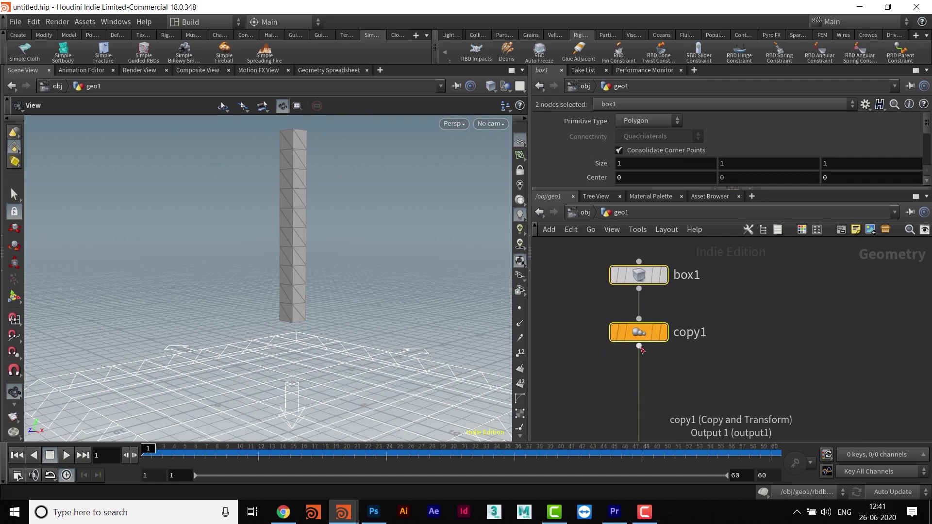
pyautogui.click(639, 346)
pyautogui.press('Tab')
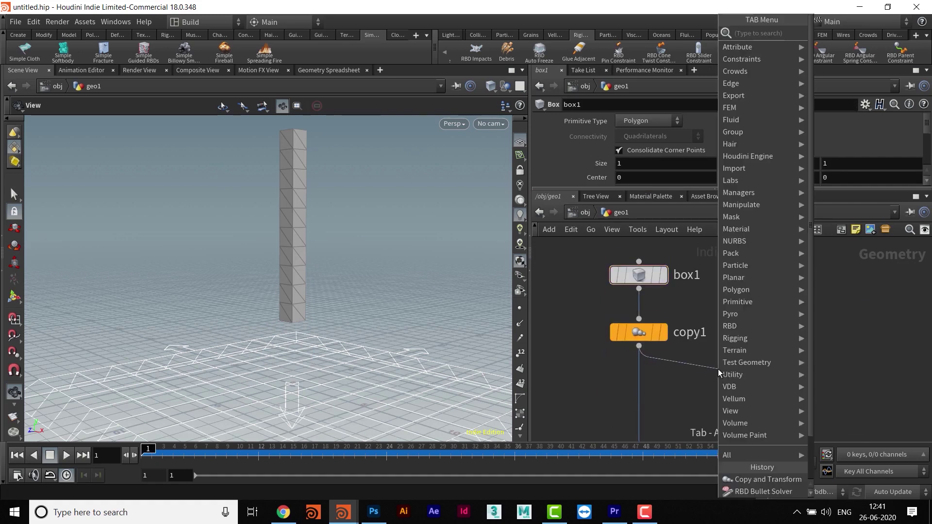
pyautogui.moveTo(718, 369)
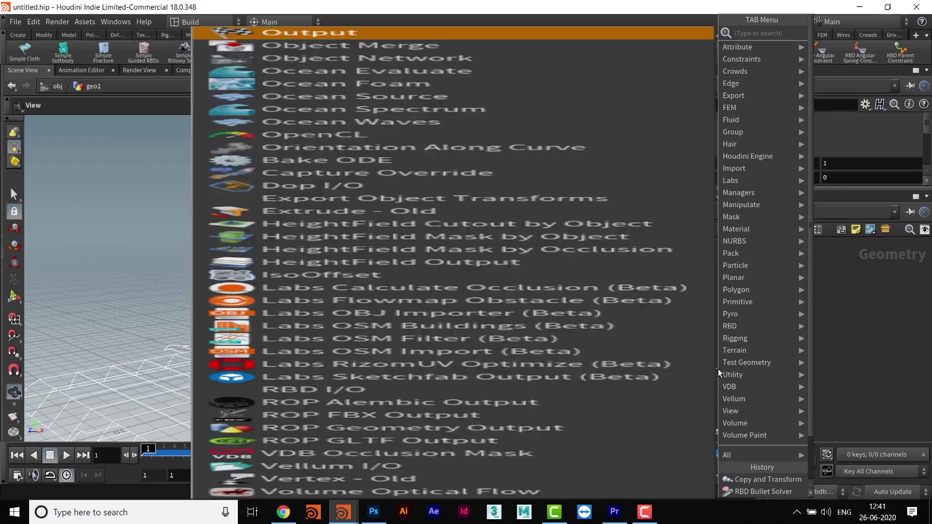
pyautogui.write('copy')
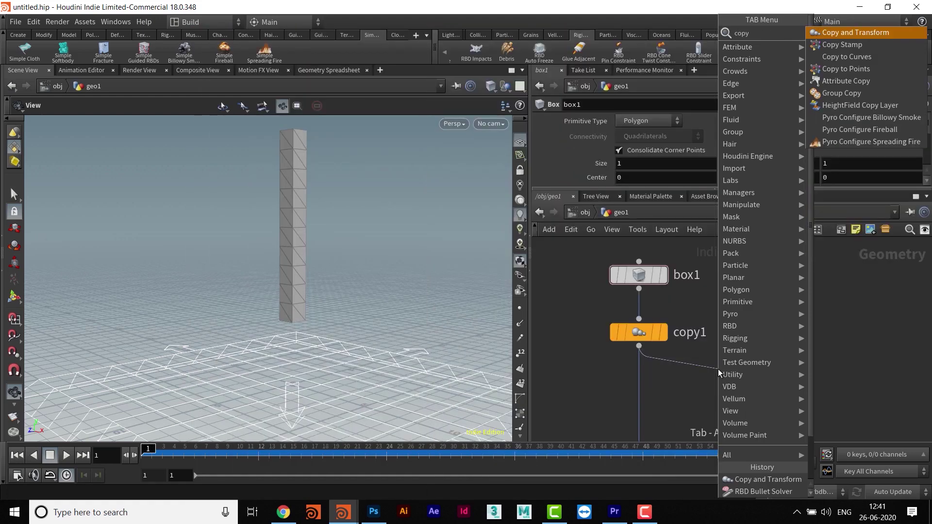
pyautogui.press('Return')
pyautogui.moveTo(721, 392); pyautogui.dragTo(646, 404)
pyautogui.moveTo(669, 190); pyautogui.dragTo(666, 225)
pyautogui.moveTo(644, 418)
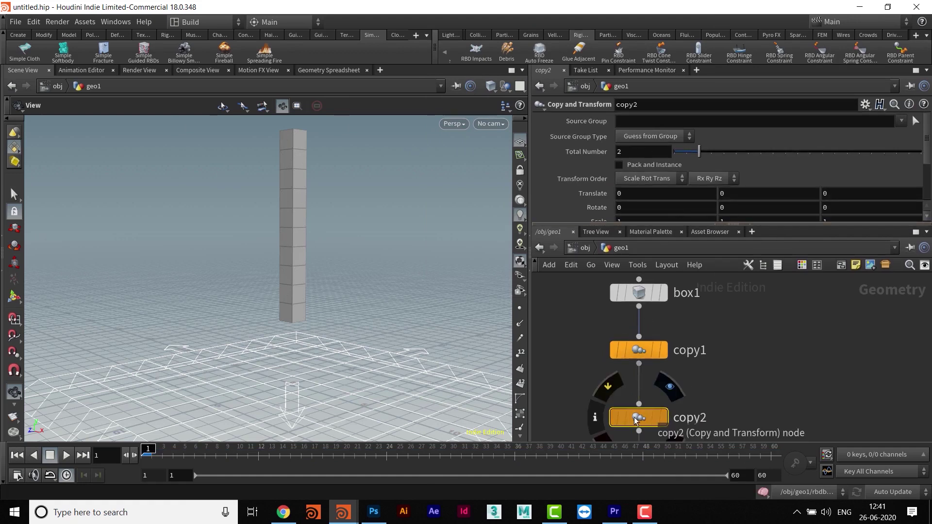
# Set copy2's X translation to 1 and its total number of copies to 5
pyautogui.click(649, 194)
pyautogui.write('1')
pyautogui.press('Return')
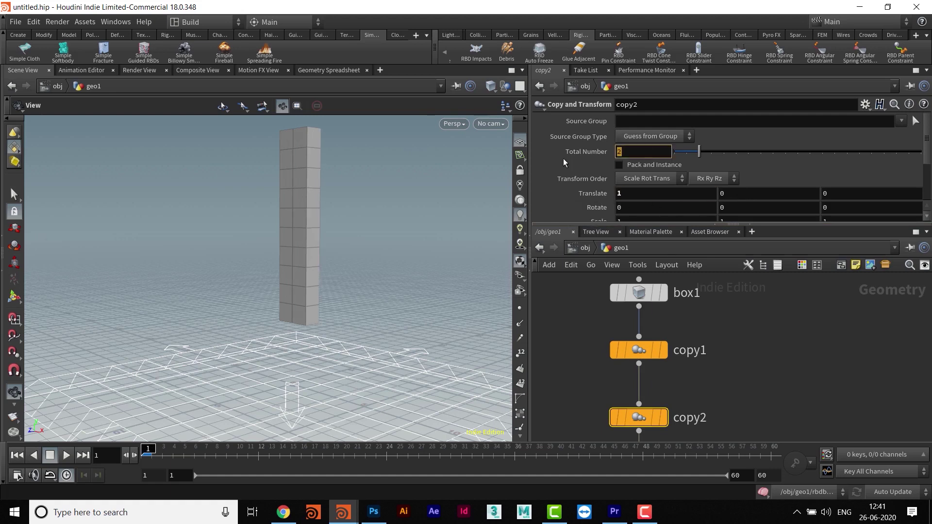
pyautogui.press('Return')
# Insert a third Copy and Transform node between copy2 and transform1 and display its result
pyautogui.moveTo(743, 418); pyautogui.dragTo(746, 324, button='middle')
pyautogui.moveTo(759, 363); pyautogui.dragTo(731, 437, button='middle')
pyautogui.click(650, 355)
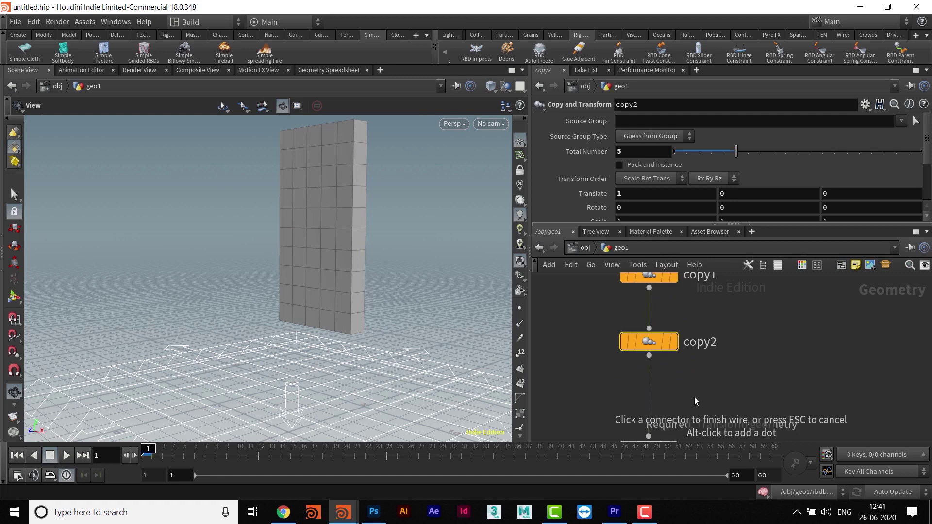
pyautogui.press('Tab')
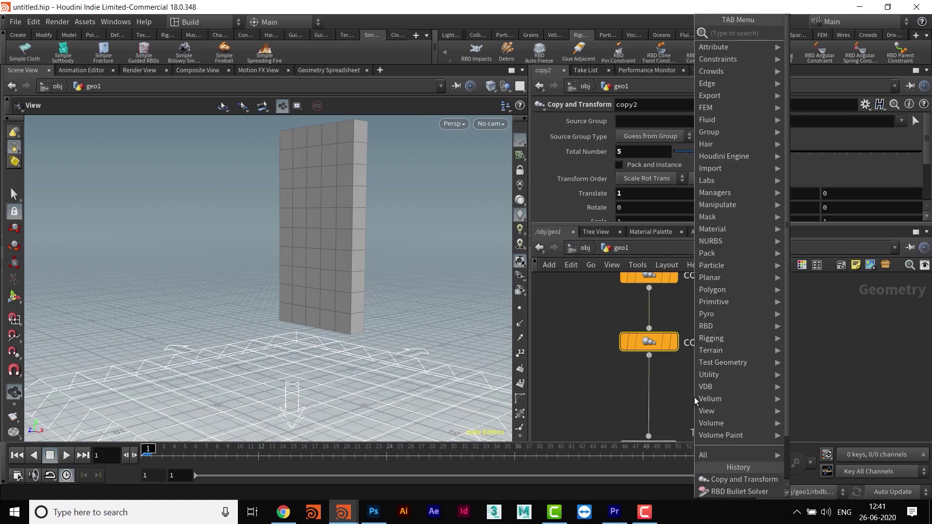
pyautogui.write('copy')
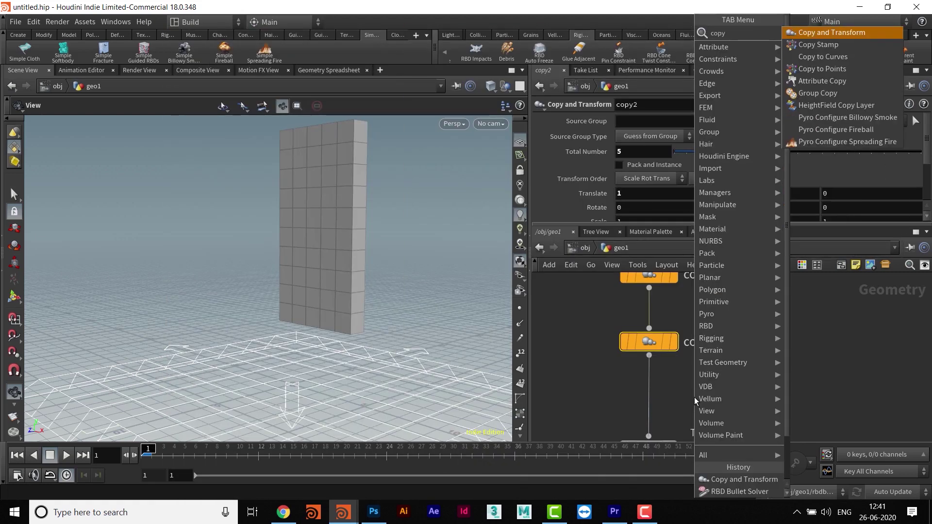
pyautogui.press('Return')
pyautogui.click(649, 399)
pyautogui.moveTo(727, 400); pyautogui.dragTo(725, 356, button='middle')
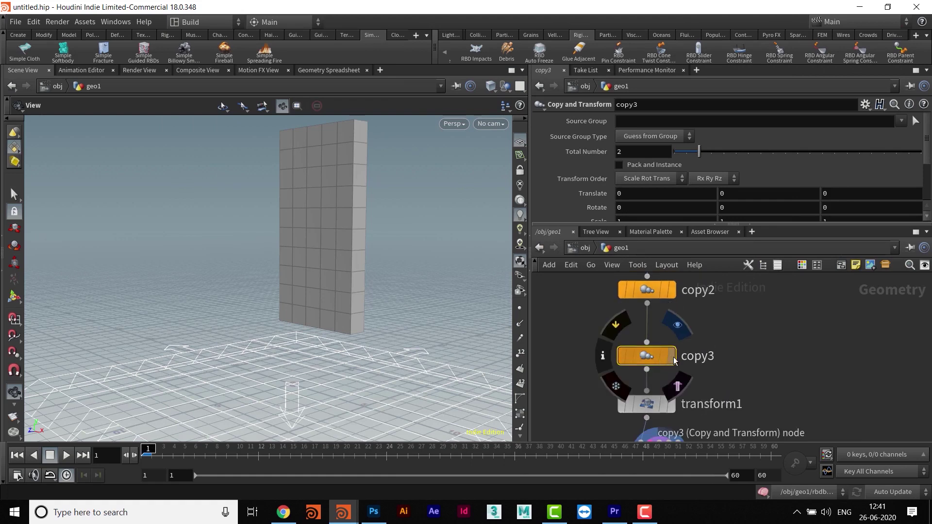
pyautogui.click(671, 356)
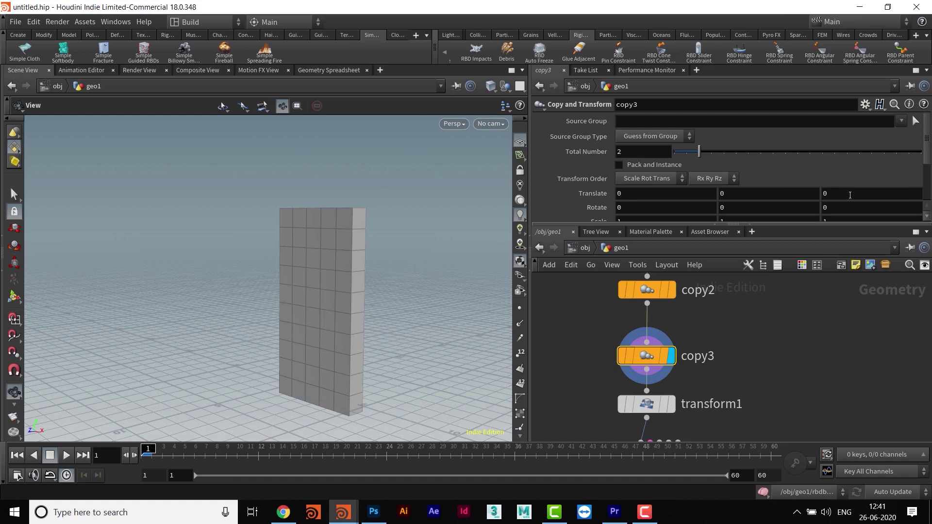
# Set copy3's Z translation to 1 and its total number of copies to 5
pyautogui.write('1')
pyautogui.press('Return')
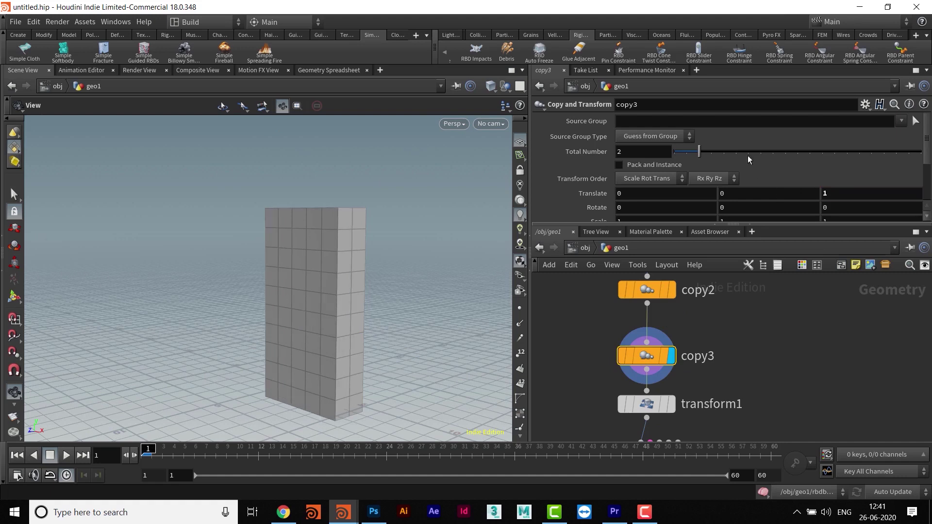
pyautogui.click(644, 154)
pyautogui.press('Return')
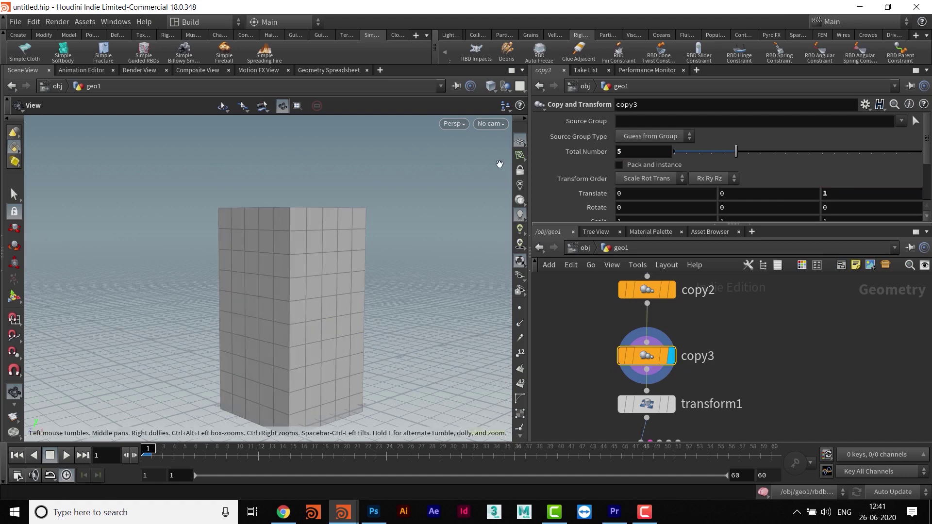
# Display the rbdbulletsolver1 result, play the simulation of the enlarged box block and stop it
pyautogui.moveTo(158, 182); pyautogui.dragTo(324, 342)
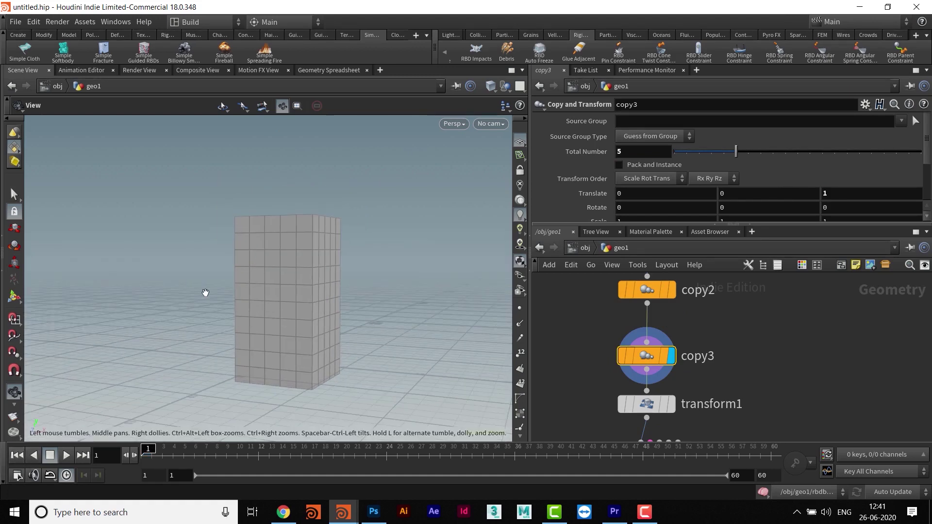
pyautogui.moveTo(204, 291); pyautogui.dragTo(187, 318, button='middle')
pyautogui.moveTo(208, 358); pyautogui.dragTo(235, 349, button='middle')
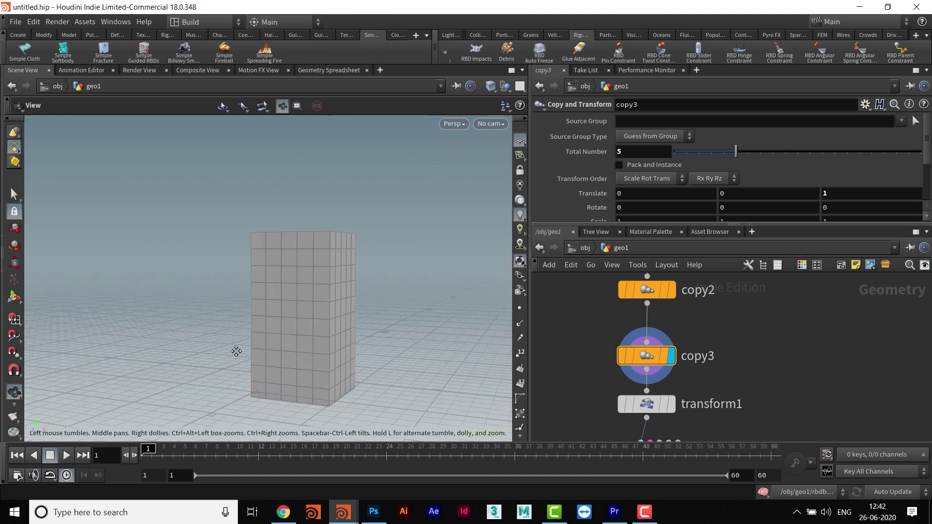
pyautogui.moveTo(798, 401); pyautogui.dragTo(801, 310, button='middle')
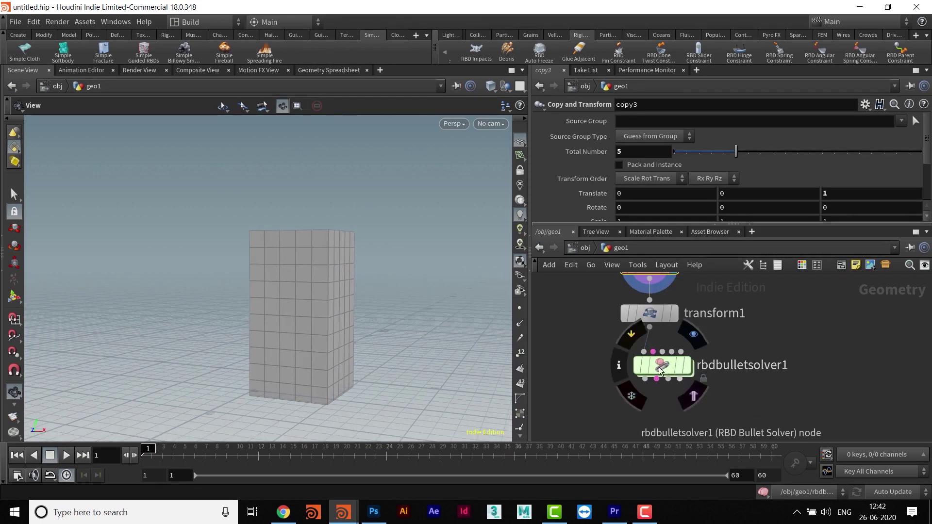
pyautogui.click(680, 367)
pyautogui.click(688, 369)
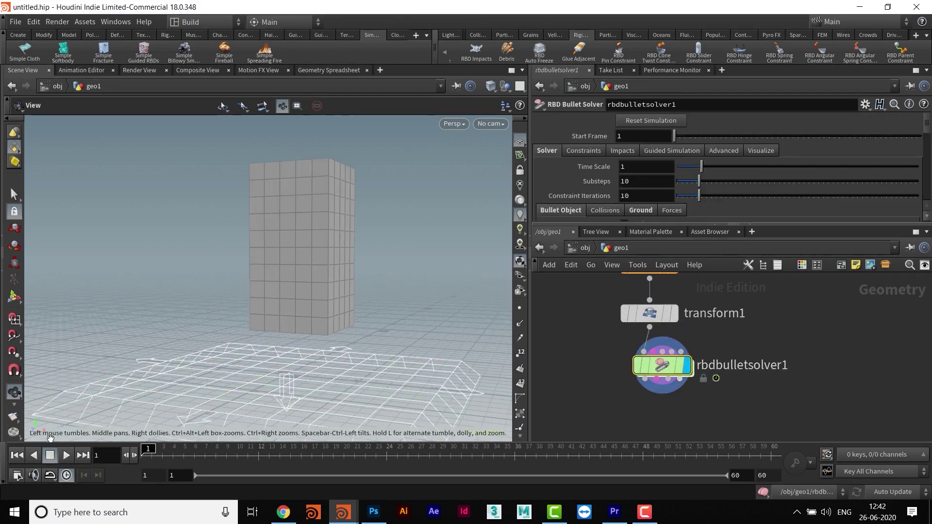
pyautogui.click(65, 455)
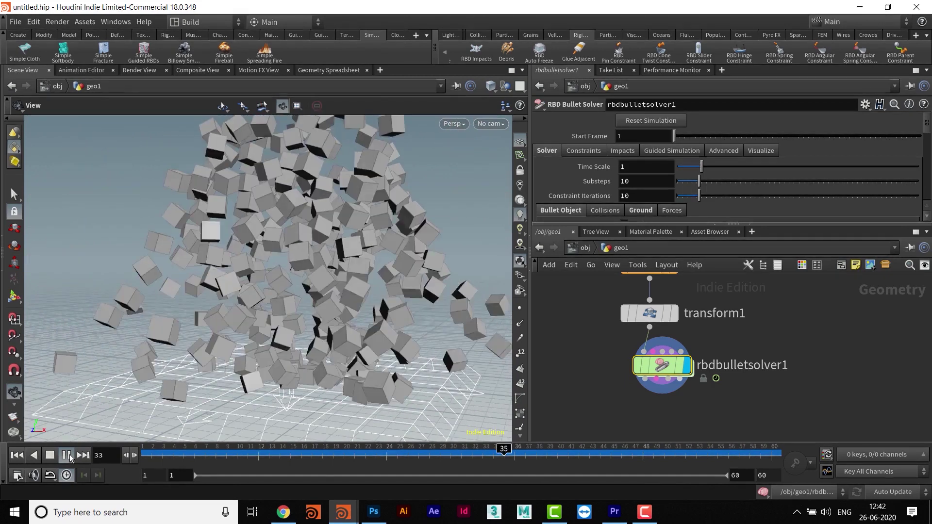
pyautogui.click(67, 454)
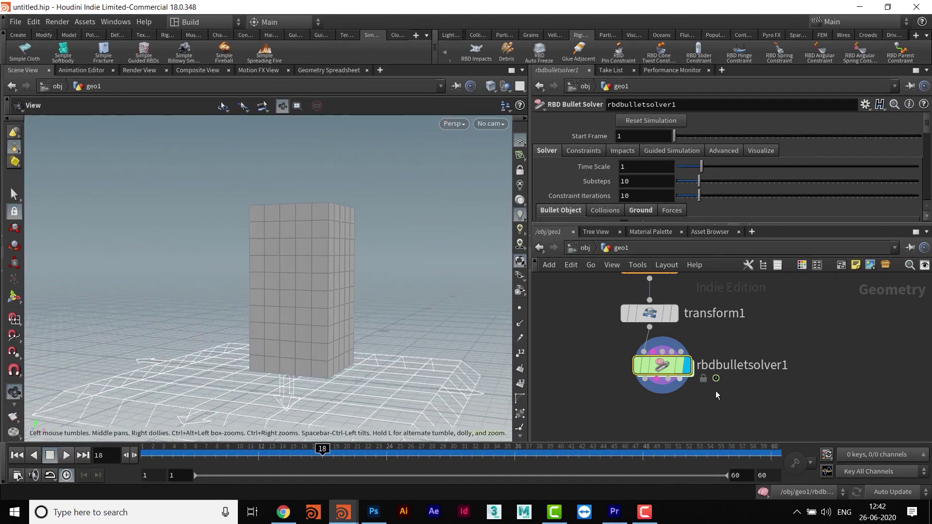
# Make room below transform1 and insert a Color node between it and rbdbulletsolver1
pyautogui.scroll(2, 760, 346)
pyautogui.scroll(1, 760, 345)
pyautogui.moveTo(706, 224); pyautogui.dragTo(706, 182)
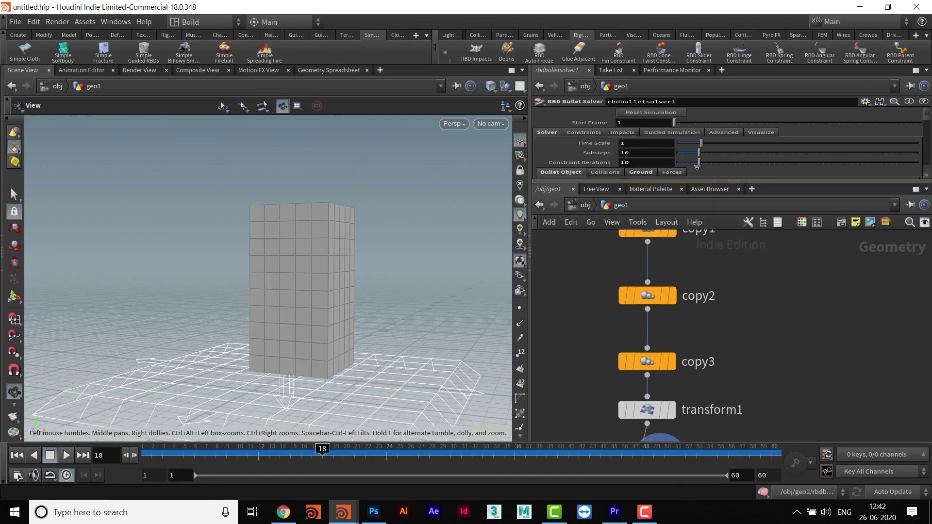
pyautogui.scroll(-3, 730, 325)
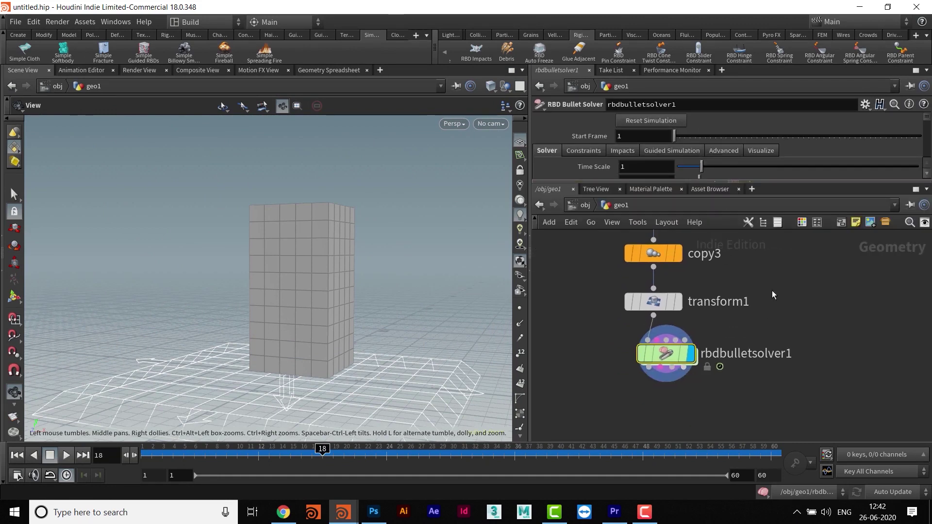
pyautogui.moveTo(655, 308)
pyautogui.mouseDown()
pyautogui.moveTo(659, 365)
pyautogui.moveTo(658, 307)
pyautogui.mouseUp()
pyautogui.scroll(1, 738, 345)
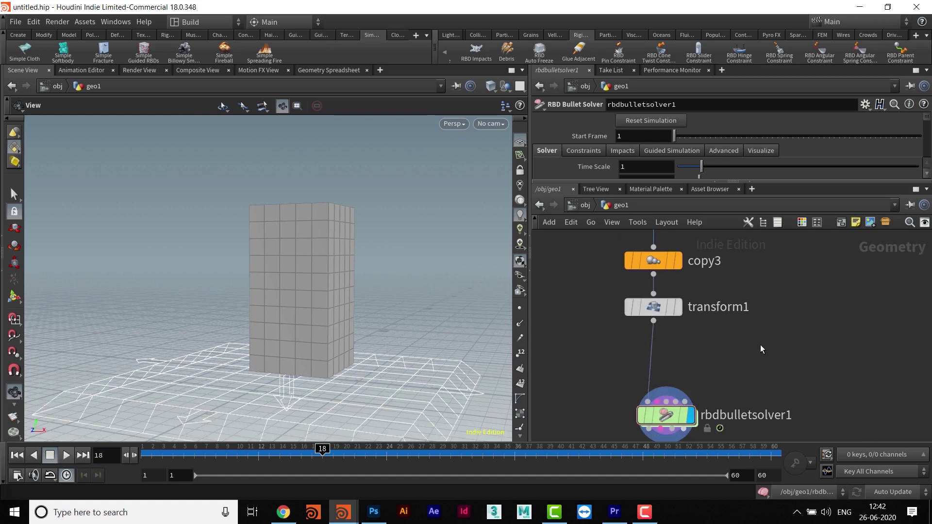
pyautogui.press('Tab')
pyautogui.write('color')
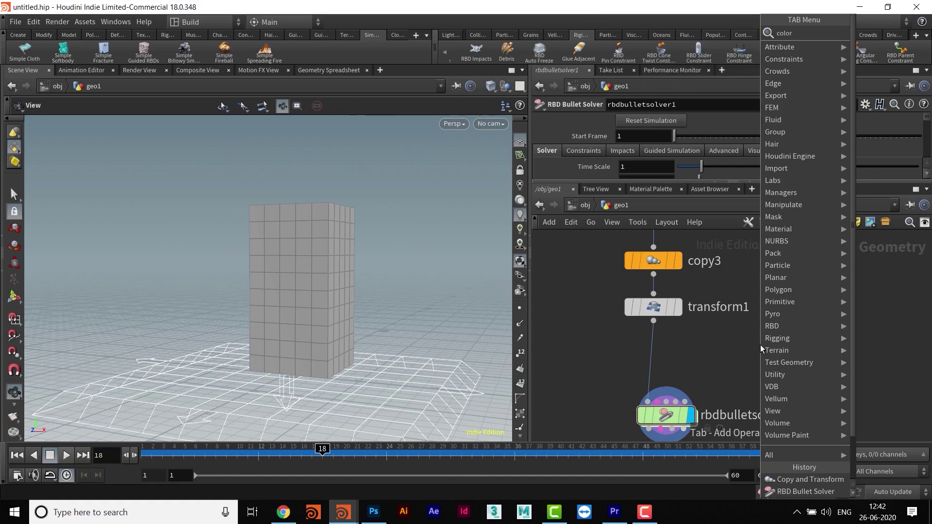
pyautogui.press('Return')
pyautogui.click(760, 345)
pyautogui.moveTo(761, 345); pyautogui.dragTo(651, 362)
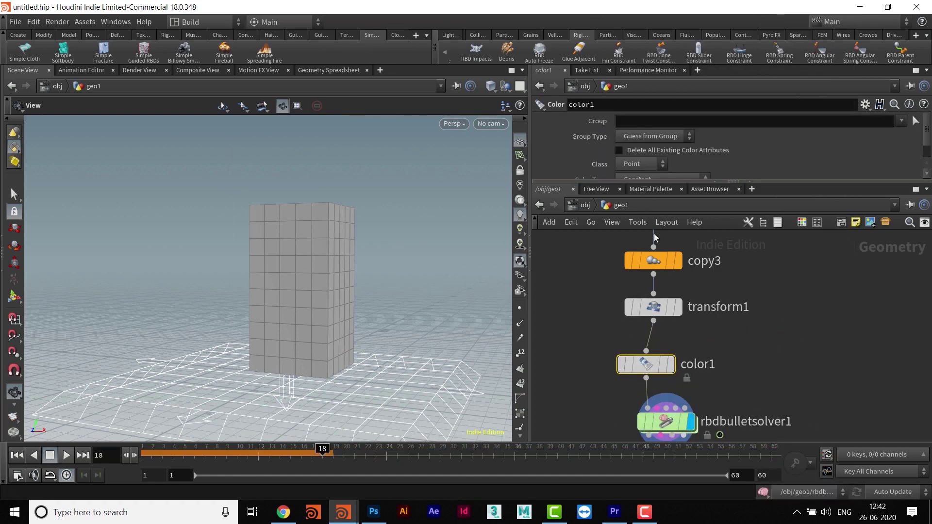
# Display the Color node's result and set its Color Type to Random and its Class to Primitive
pyautogui.click(672, 366)
pyautogui.moveTo(653, 182); pyautogui.dragTo(650, 247)
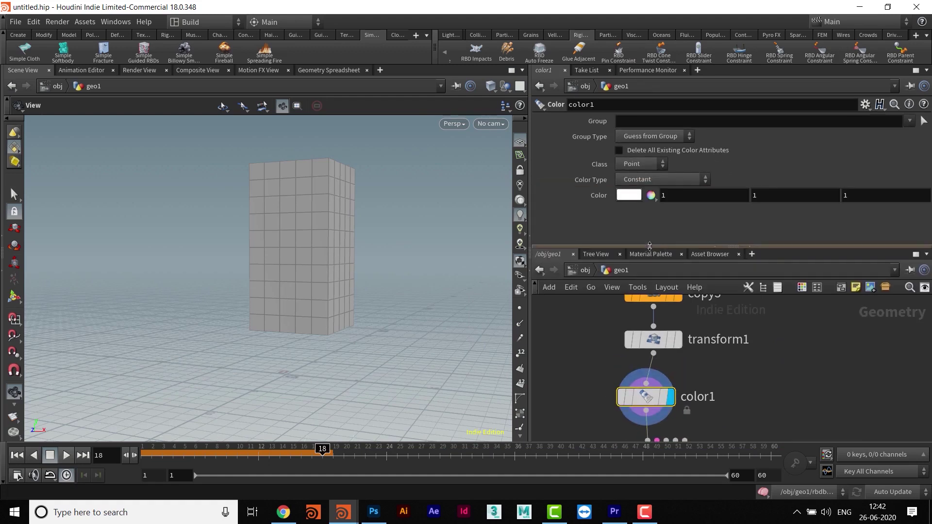
pyautogui.click(643, 180)
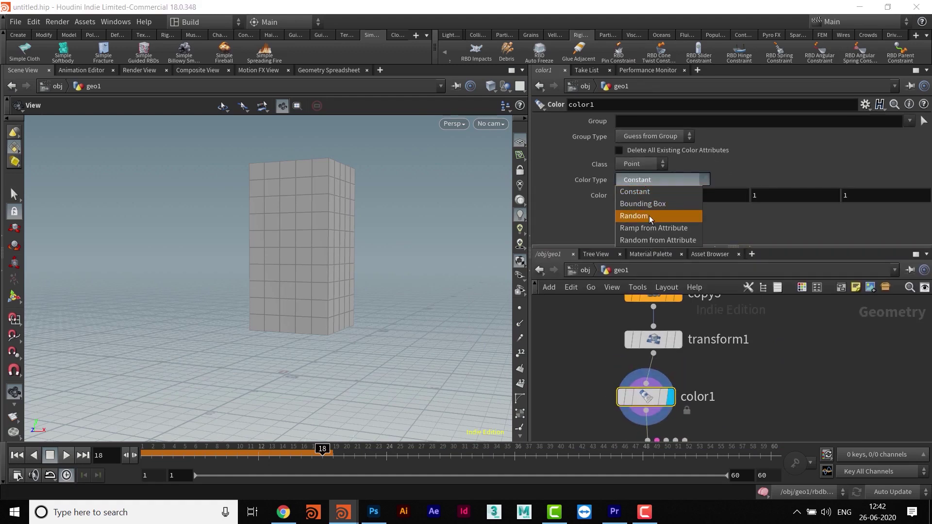
pyautogui.click(651, 214)
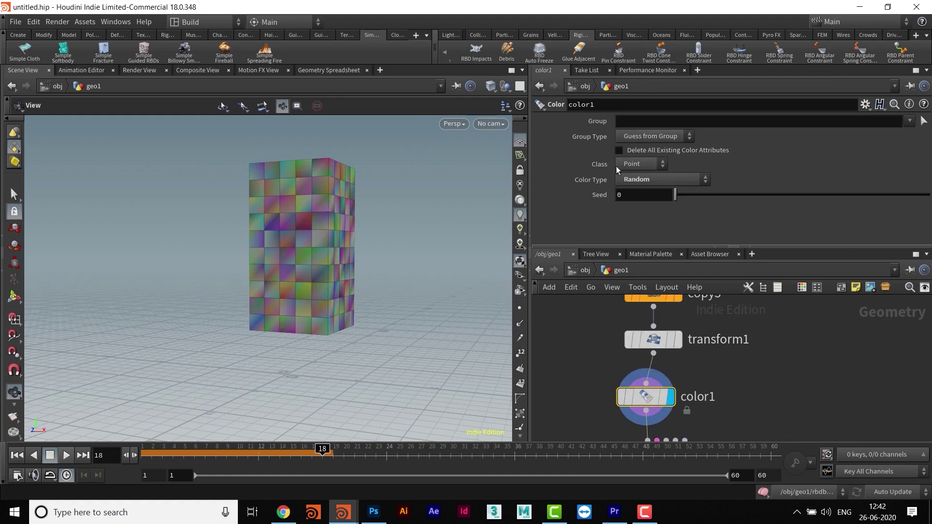
pyautogui.click(639, 164)
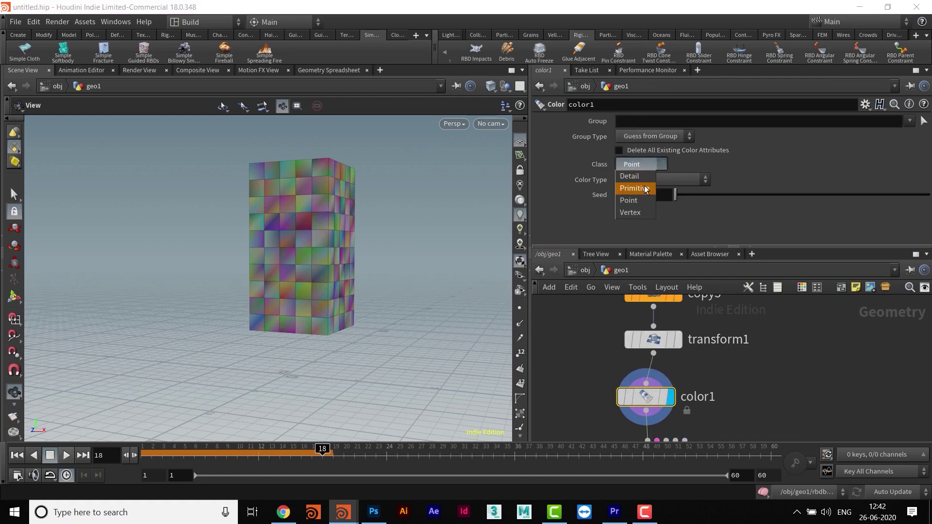
pyautogui.click(634, 188)
pyautogui.moveTo(815, 354); pyautogui.dragTo(816, 290, button='middle')
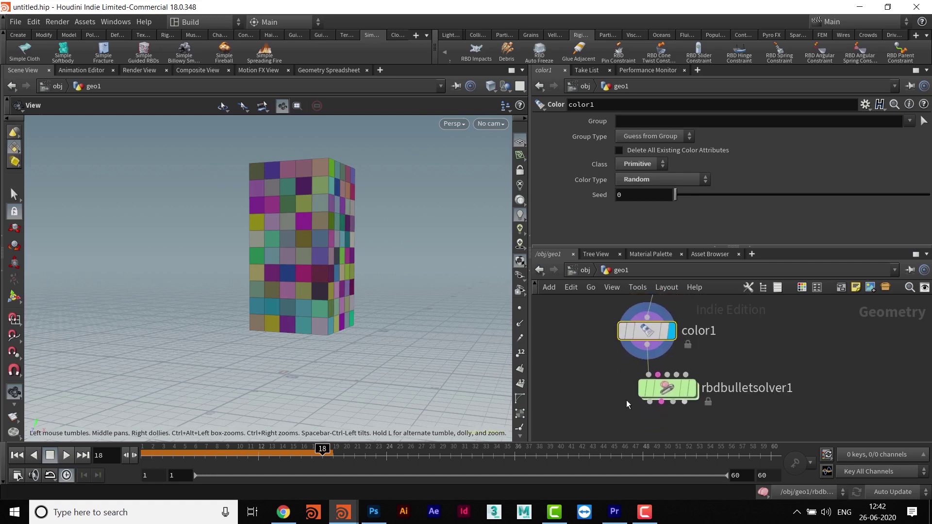
# Display the rbdbulletsolver1 result, play the simulation of the colored box block and stop it
pyautogui.click(669, 390)
pyautogui.click(693, 391)
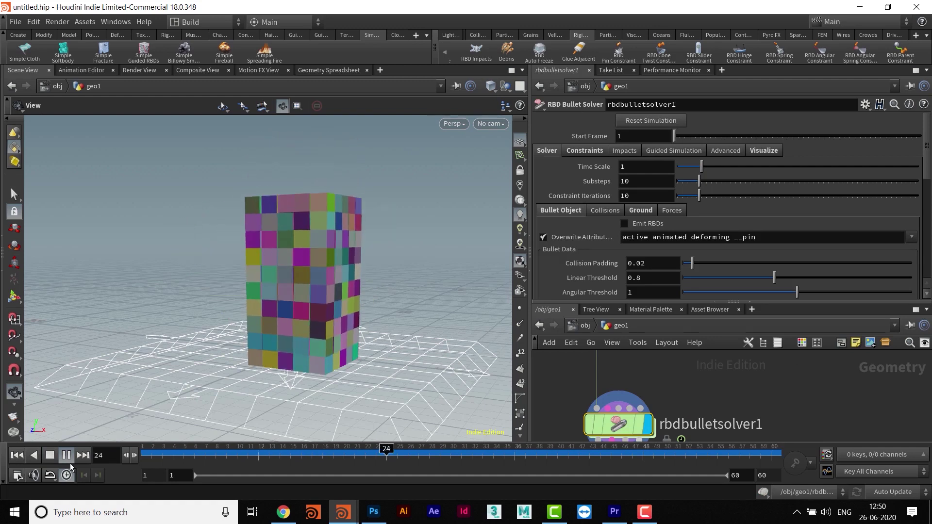
pyautogui.click(66, 455)
pyautogui.click(135, 455)
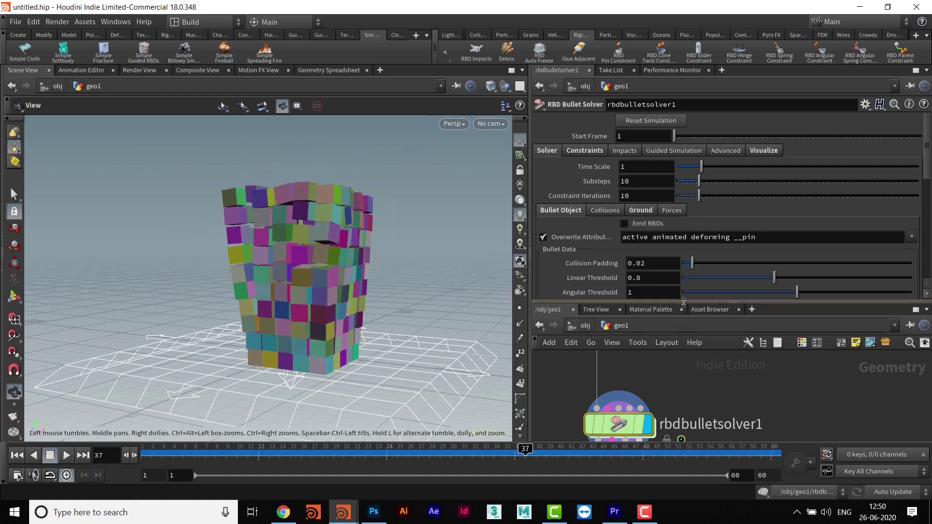
# Review the collision padding and density among the Bullet Object settings of rbdbulletsolver1
pyautogui.moveTo(683, 319); pyautogui.dragTo(685, 350)
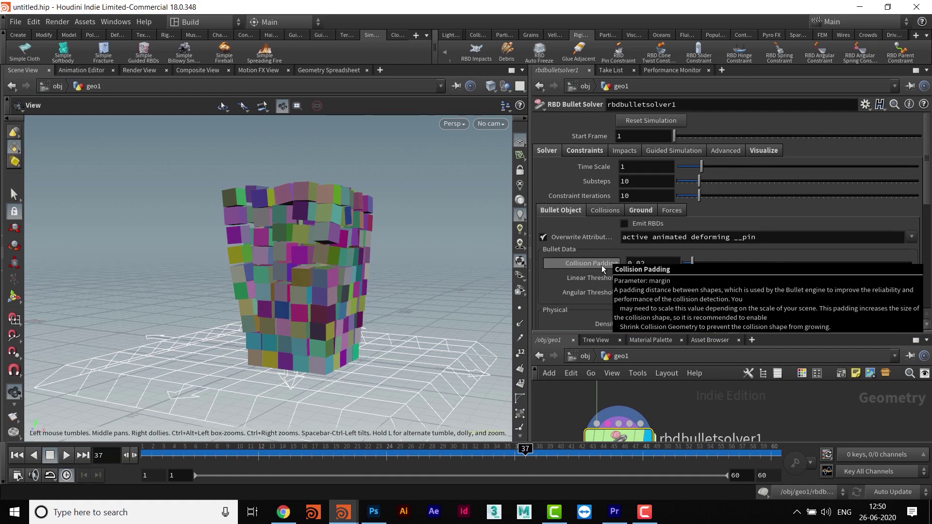
pyautogui.scroll(-4, 715, 290)
pyautogui.doubleClick(646, 246)
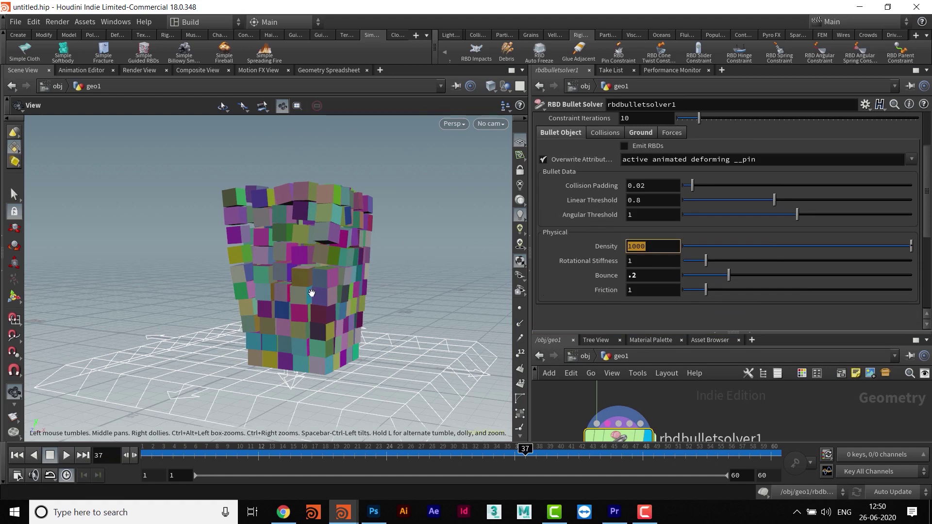
# Move rbdbulletsolver1 farther down in the network to make room below color1
pyautogui.moveTo(679, 334); pyautogui.dragTo(680, 238)
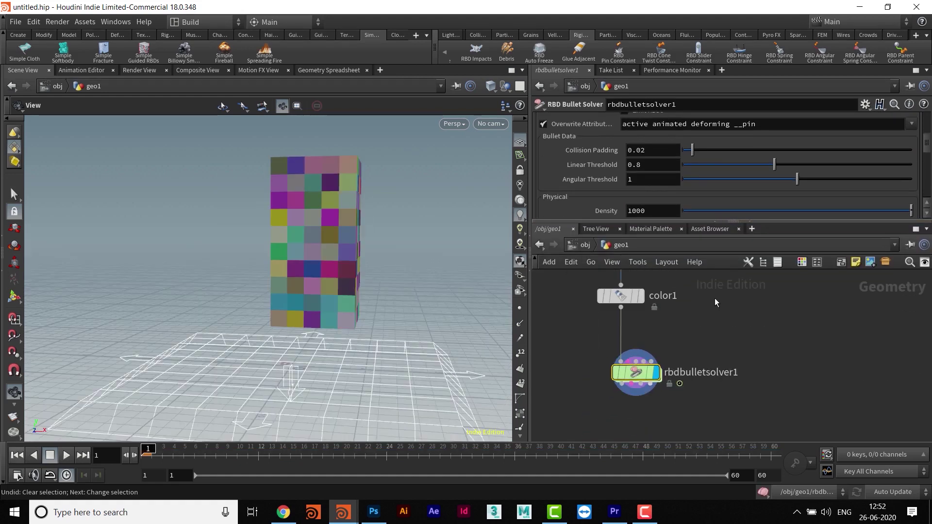
pyautogui.moveTo(715, 298); pyautogui.dragTo(724, 371, button='middle')
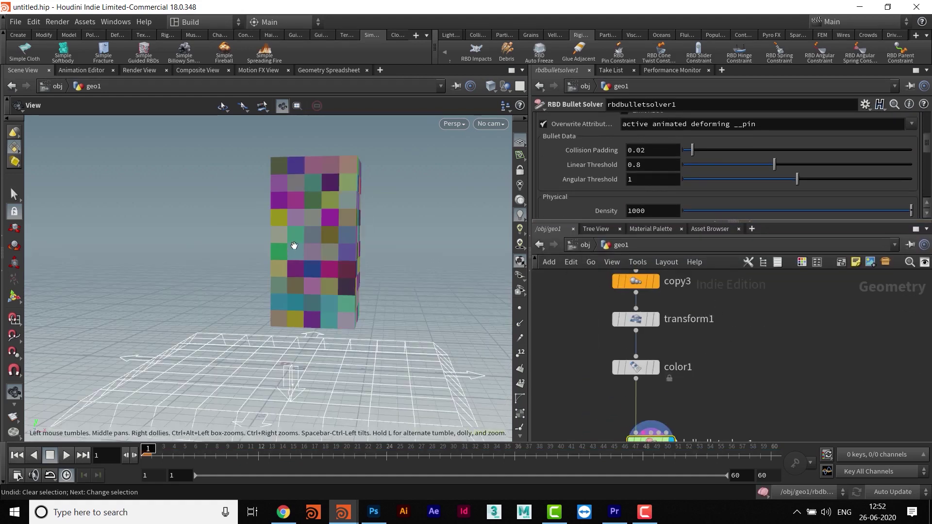
pyautogui.moveTo(816, 354); pyautogui.dragTo(827, 383, button='middle')
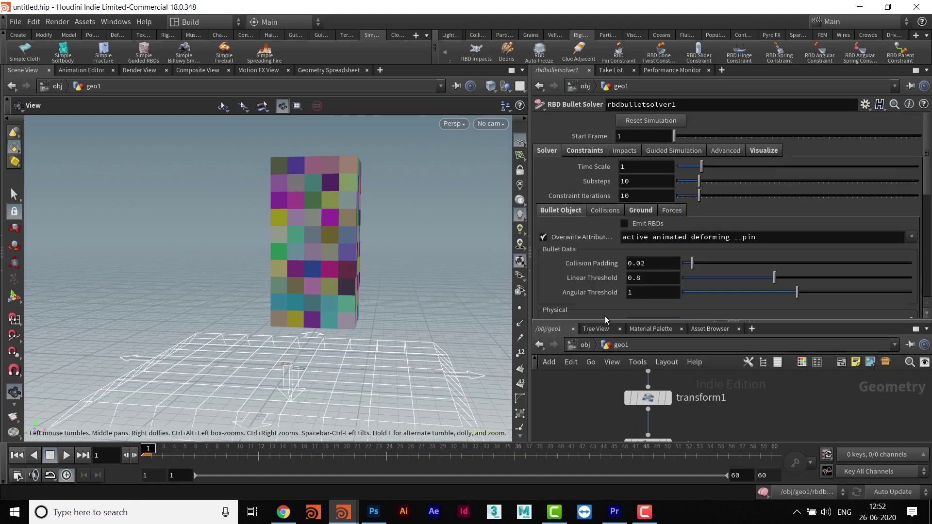
pyautogui.moveTo(605, 321); pyautogui.dragTo(624, 177)
pyautogui.moveTo(575, 357); pyautogui.dragTo(559, 373, button='middle')
pyautogui.moveTo(363, 362); pyautogui.dragTo(357, 312)
pyautogui.moveTo(708, 379); pyautogui.dragTo(704, 304, button='middle')
pyautogui.moveTo(661, 343); pyautogui.dragTo(653, 403)
pyautogui.moveTo(766, 299); pyautogui.dragTo(757, 322, button='middle')
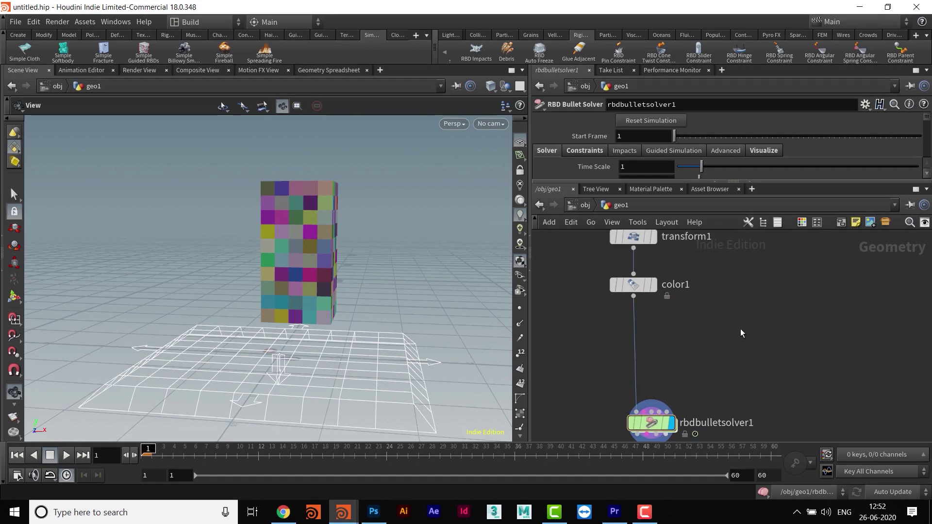
# Add a Point Velocity node and insert it between color1 and rbdbulletsolver1
pyautogui.press('Tab')
pyautogui.write('point')
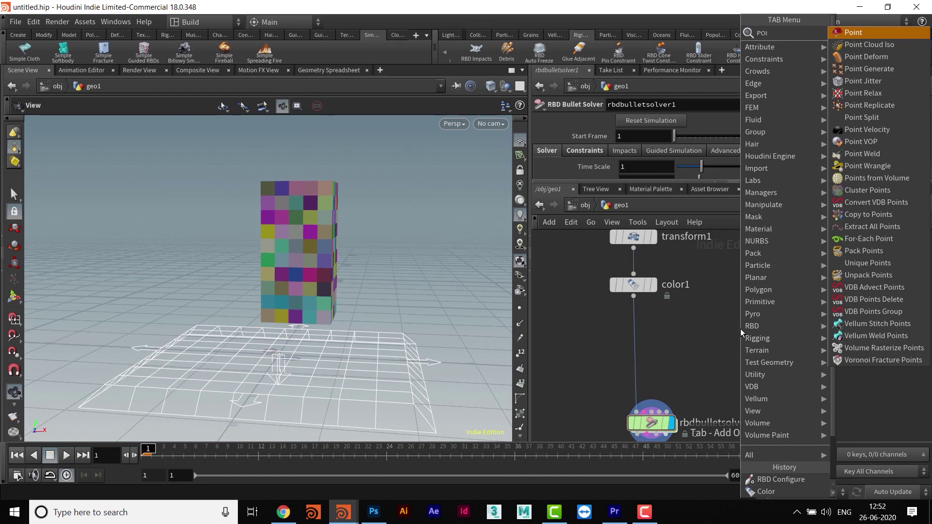
pyautogui.write('v')
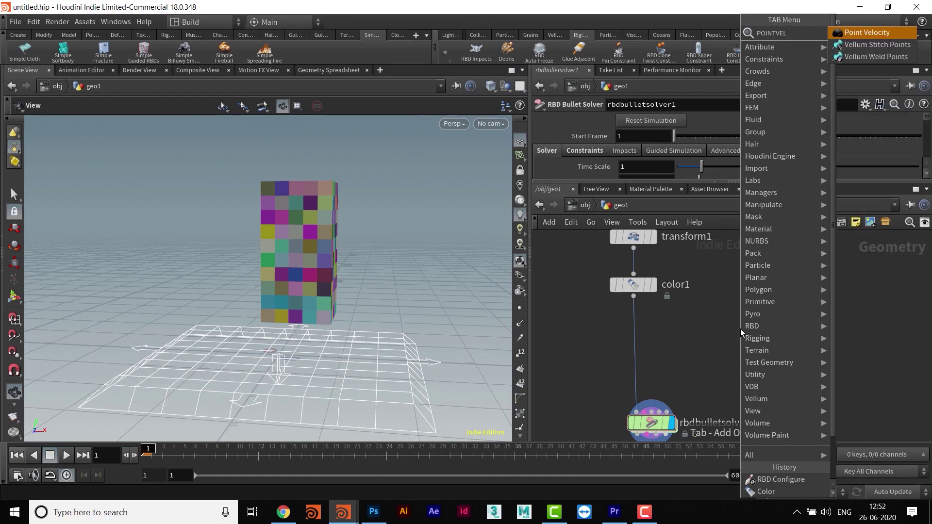
pyautogui.press('Return')
pyautogui.click(740, 329)
pyautogui.moveTo(730, 334); pyautogui.dragTo(639, 351)
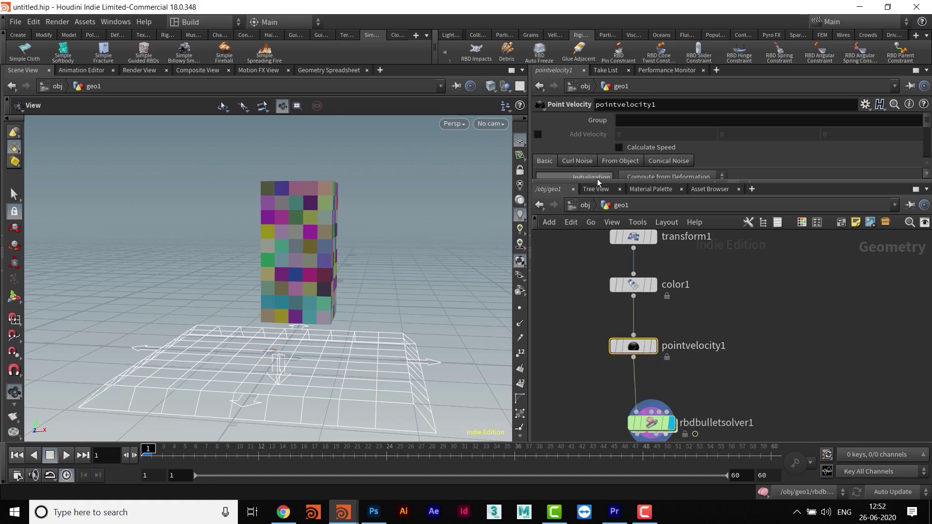
# Enable Add Velocity on the Point Velocity node and set its X velocity to 5
pyautogui.moveTo(599, 180); pyautogui.dragTo(598, 260)
pyautogui.click(538, 135)
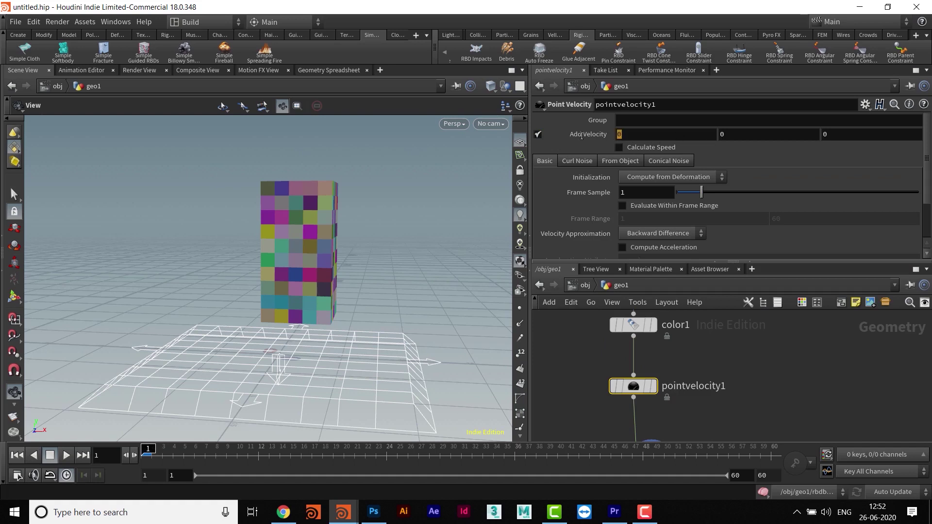
pyautogui.press('Tab')
pyautogui.press('Tab')
pyautogui.click(642, 136)
pyautogui.write('5')
pyautogui.press('Return')
# View the box block from an angled side, play the simulation with the added velocity and stop it
pyautogui.moveTo(360, 313); pyautogui.dragTo(340, 310, button='middle')
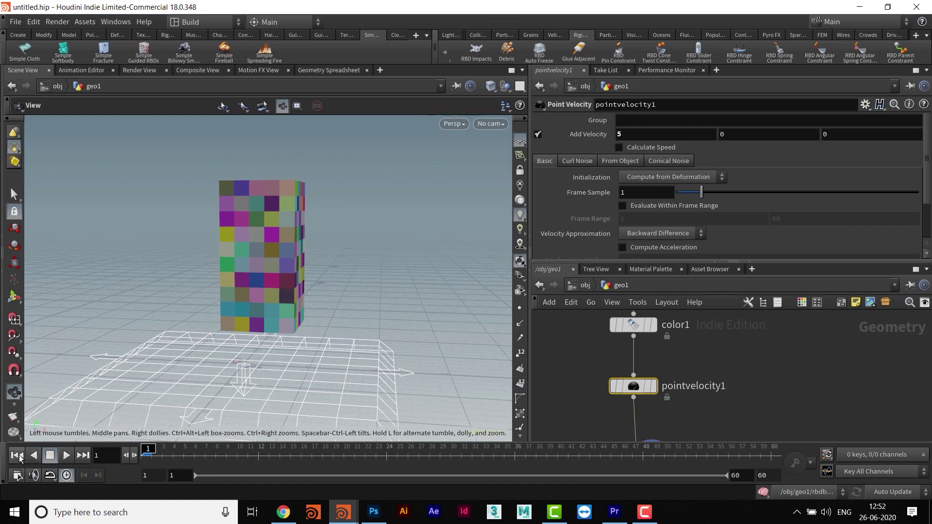
pyautogui.click(50, 455)
pyautogui.moveTo(278, 318); pyautogui.dragTo(185, 339)
pyautogui.click(66, 455)
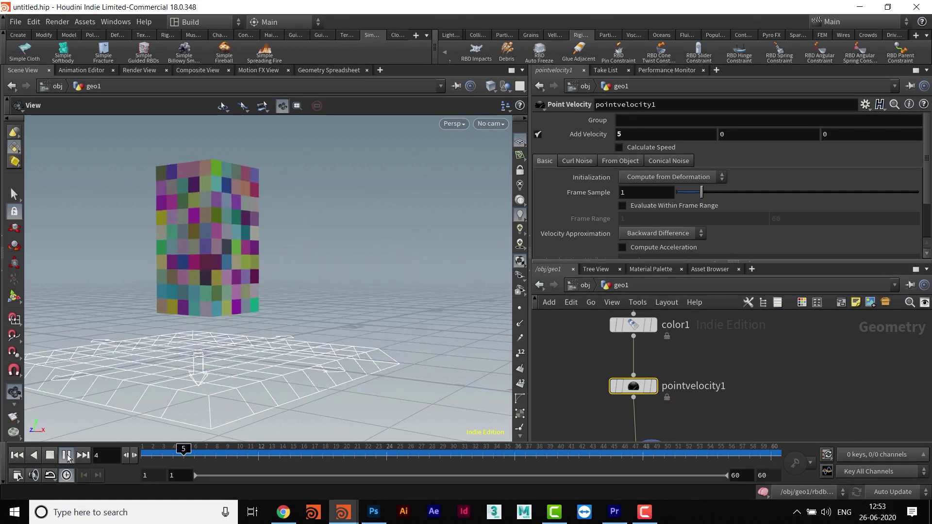
pyautogui.click(67, 455)
# Set the animation's end frame to 100 and replay the simulation from the first frame
pyautogui.click(17, 477)
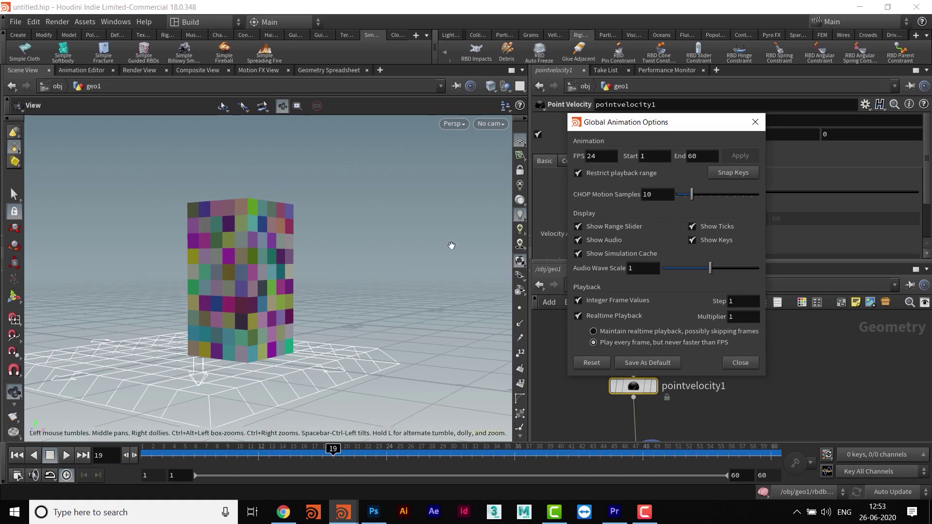
pyautogui.write('100')
pyautogui.press('Return')
pyautogui.click(755, 157)
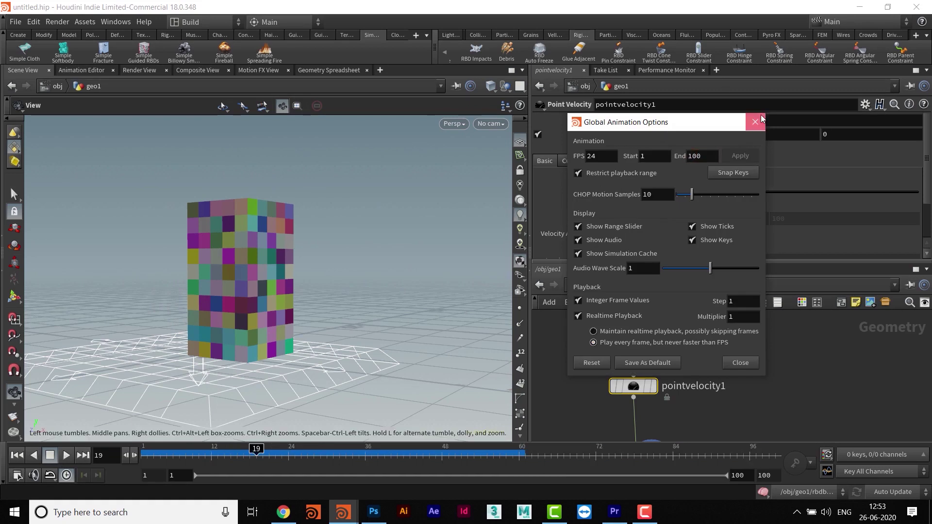
pyautogui.click(756, 122)
pyautogui.click(16, 455)
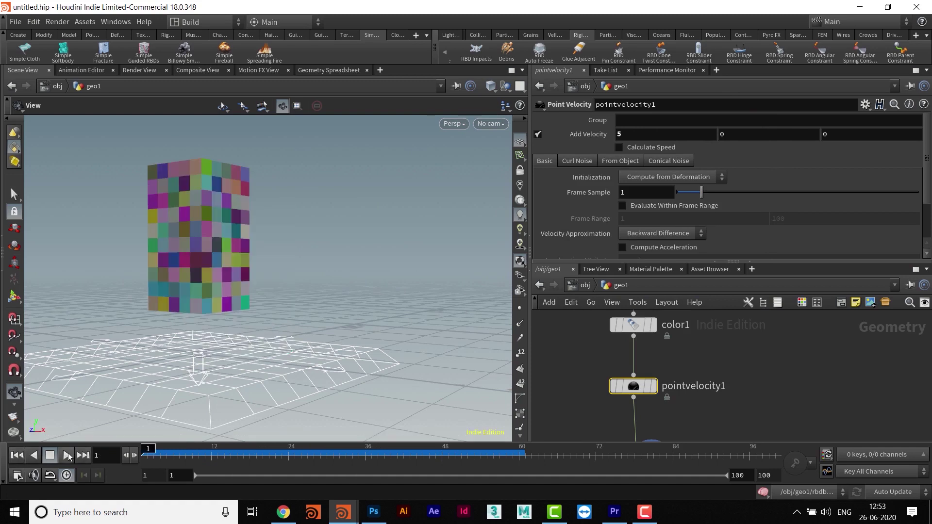
pyautogui.click(67, 455)
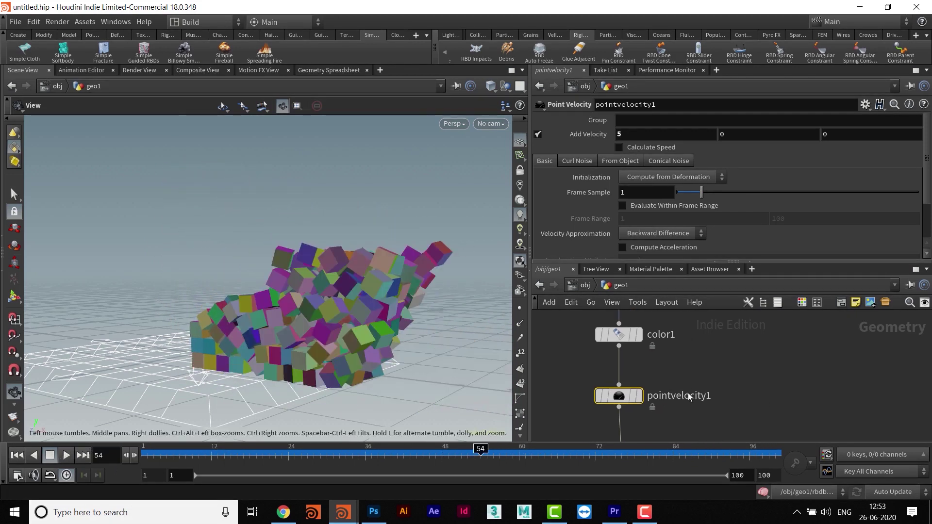
# Set the Bounce of rbdbulletsolver1's bullet objects to 0.5
pyautogui.moveTo(689, 397); pyautogui.dragTo(679, 312, button='middle')
pyautogui.click(625, 395)
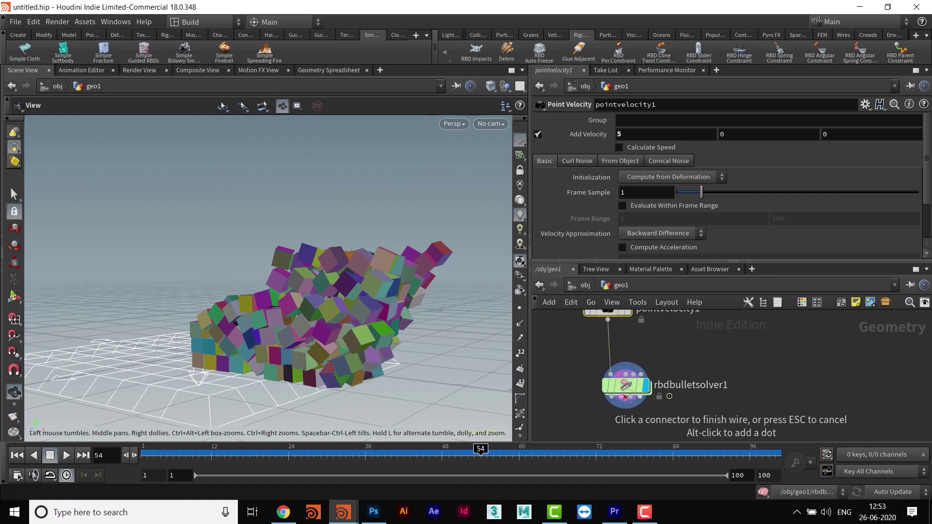
pyautogui.press('Escape')
pyautogui.click(628, 386)
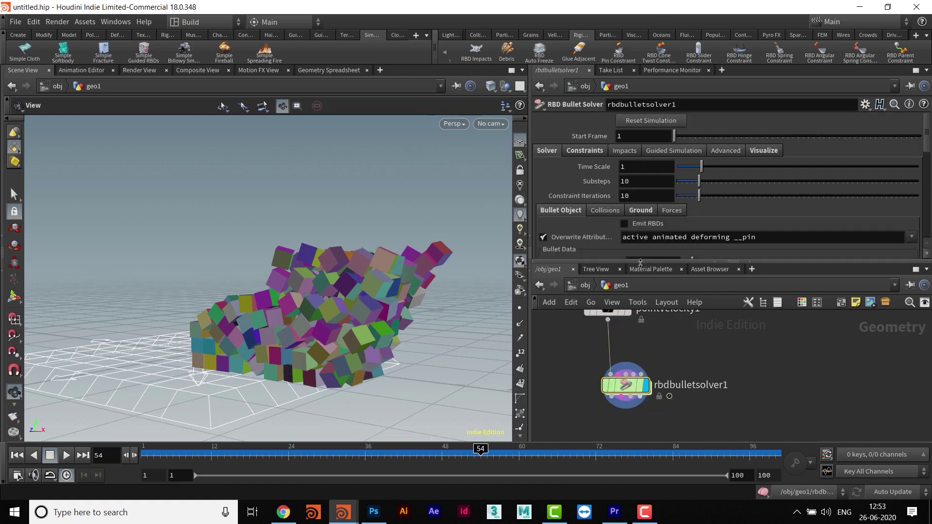
pyautogui.moveTo(639, 262); pyautogui.dragTo(641, 367)
pyautogui.scroll(-2, 697, 305)
pyautogui.scroll(-5, 701, 297)
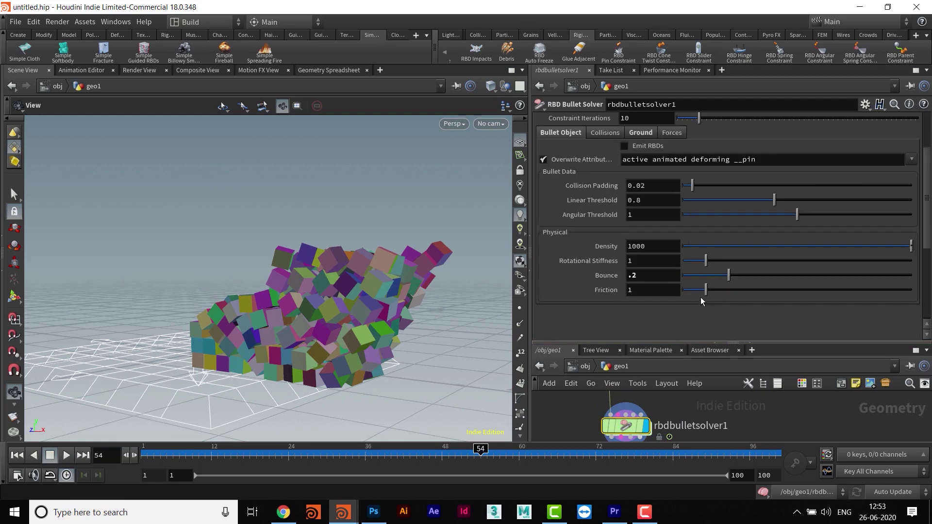
pyautogui.moveTo(662, 278); pyautogui.dragTo(607, 251)
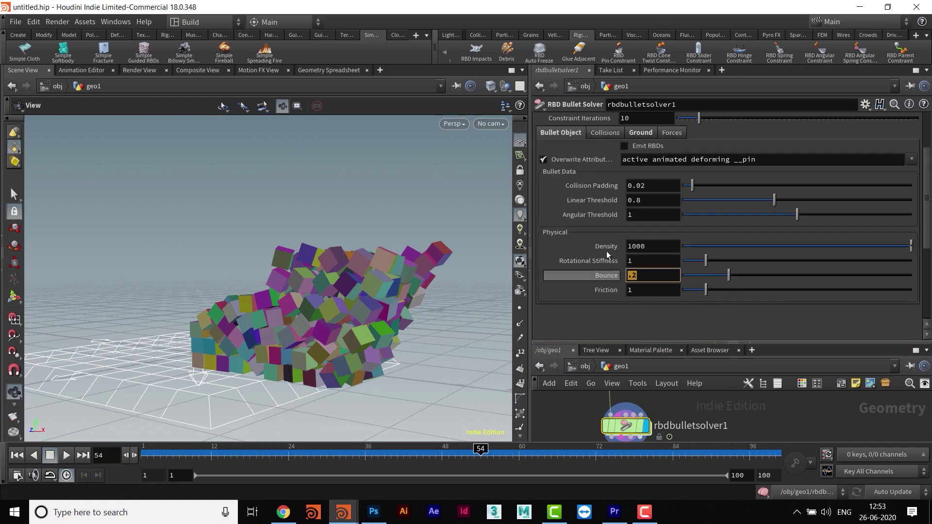
pyautogui.write('.5')
pyautogui.press('Return')
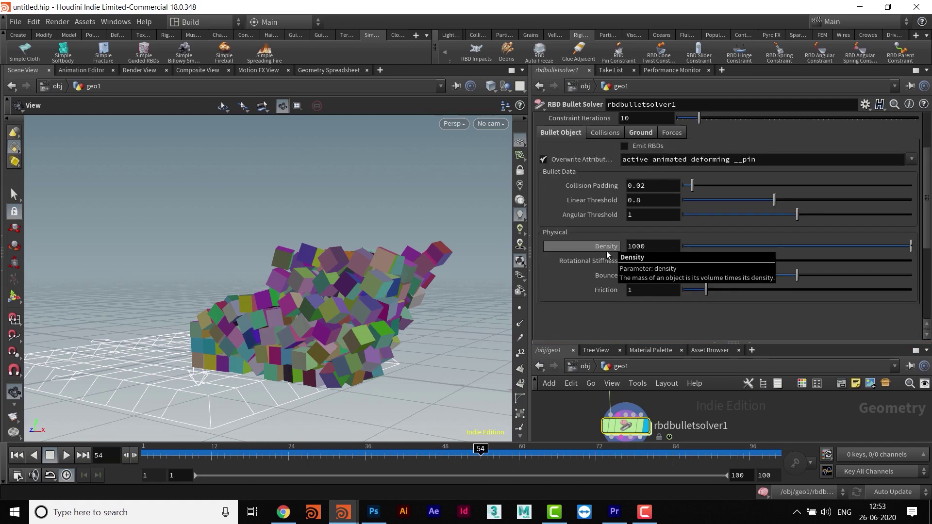
# Return to the first frame, reset the simulation and play it with the changed bounce
pyautogui.click(17, 455)
pyautogui.scroll(3, 662, 252)
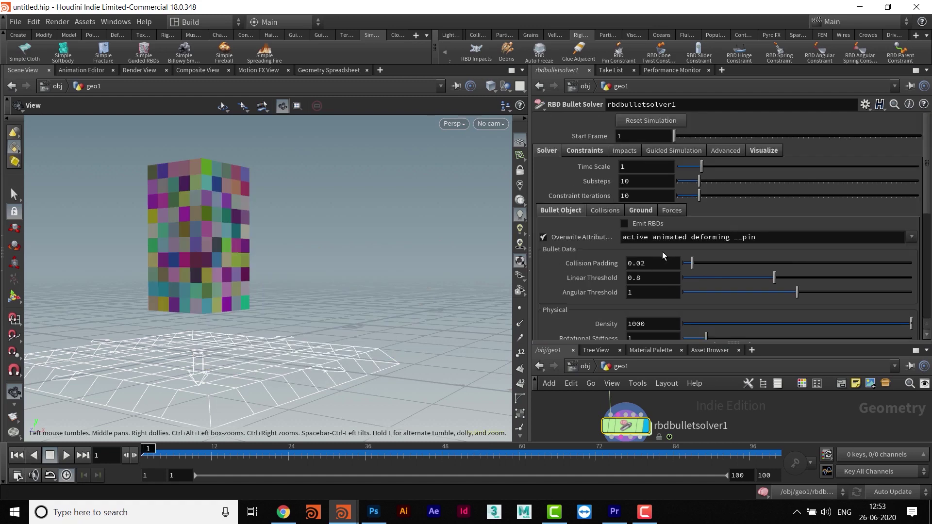
pyautogui.click(639, 120)
pyautogui.click(67, 456)
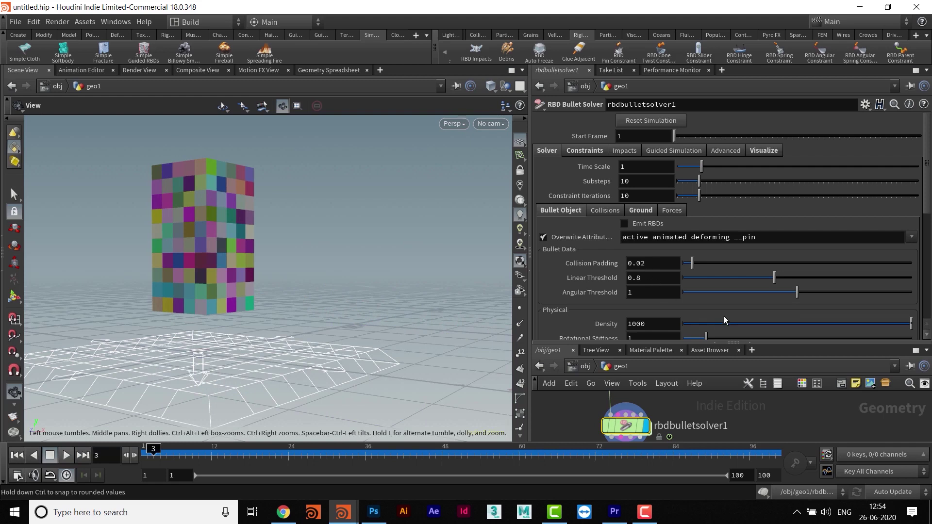
# Set the Bounce of rbdbulletsolver1's bullet objects to 1
pyautogui.scroll(-3, 625, 298)
pyautogui.moveTo(596, 293); pyautogui.dragTo(556, 293)
pyautogui.write('1')
pyautogui.press('Return')
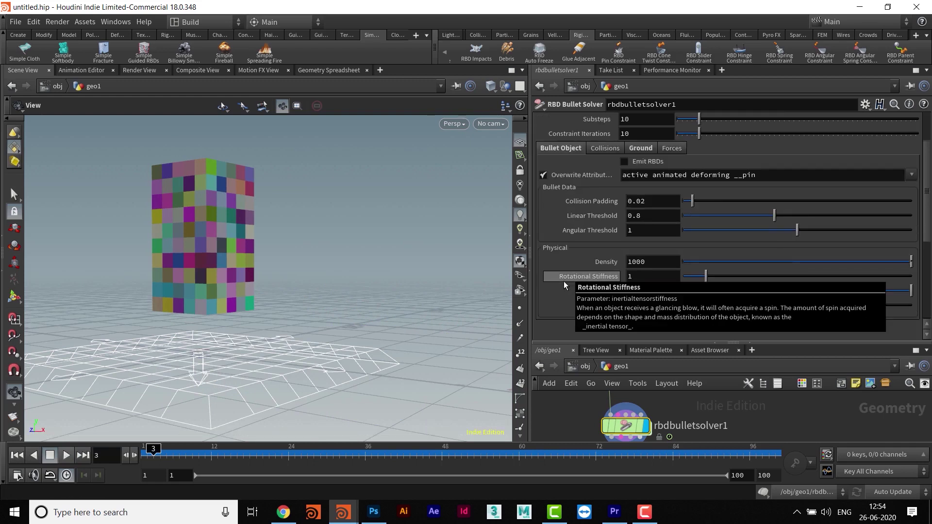
# Rewind to the first frame, reset the simulation, play it with the maximum bounce and stop it
pyautogui.click(16, 456)
pyautogui.scroll(3, 680, 201)
pyautogui.click(652, 120)
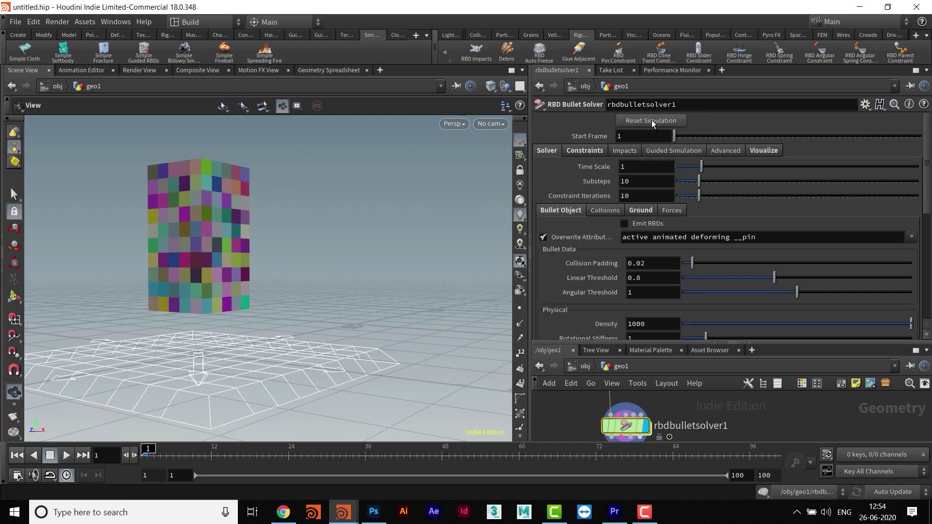
pyautogui.click(67, 455)
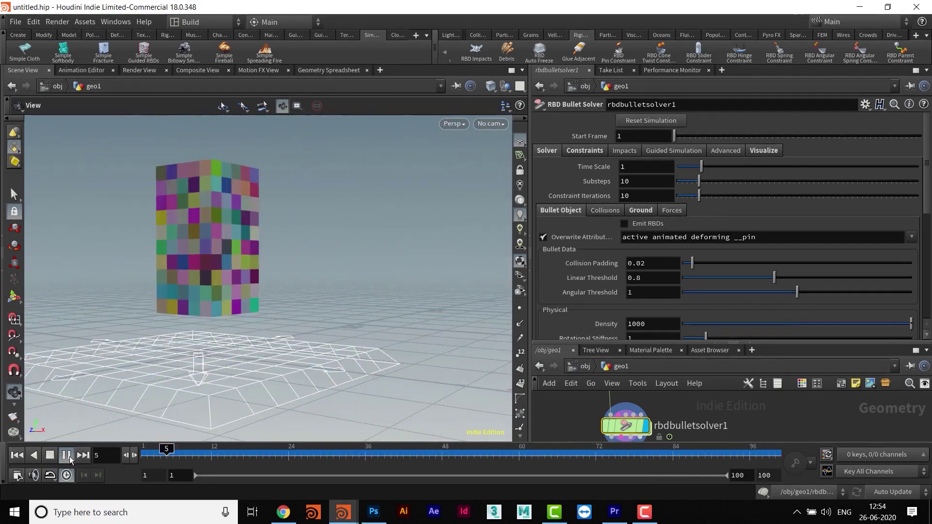
pyautogui.click(68, 457)
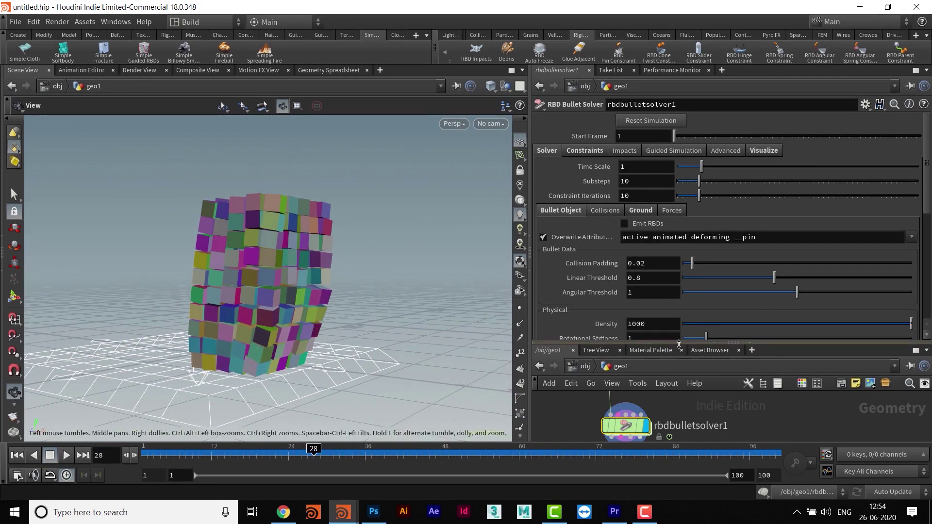
# Enlarge the network area and move rbdbulletsolver1 slightly closer to pointvelocity1
pyautogui.moveTo(729, 342); pyautogui.dragTo(728, 181)
pyautogui.scroll(-5, 721, 277)
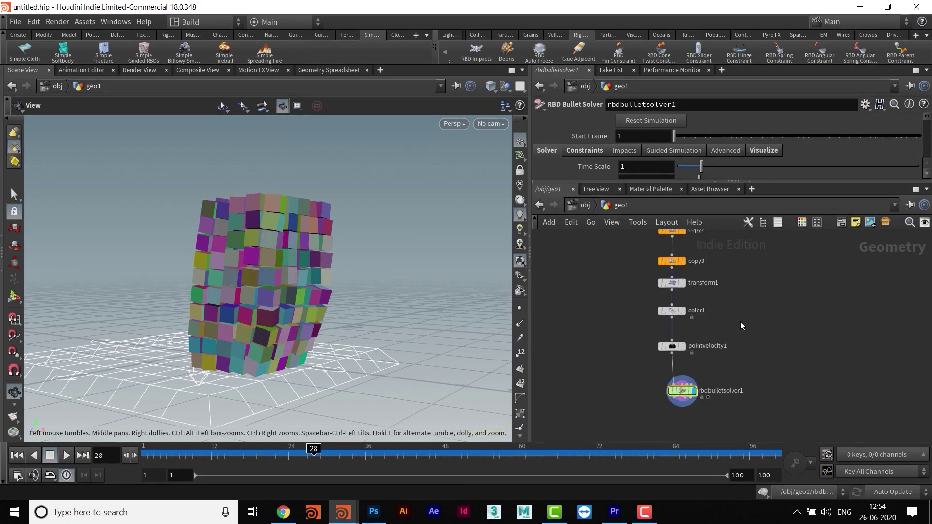
pyautogui.scroll(4, 761, 360)
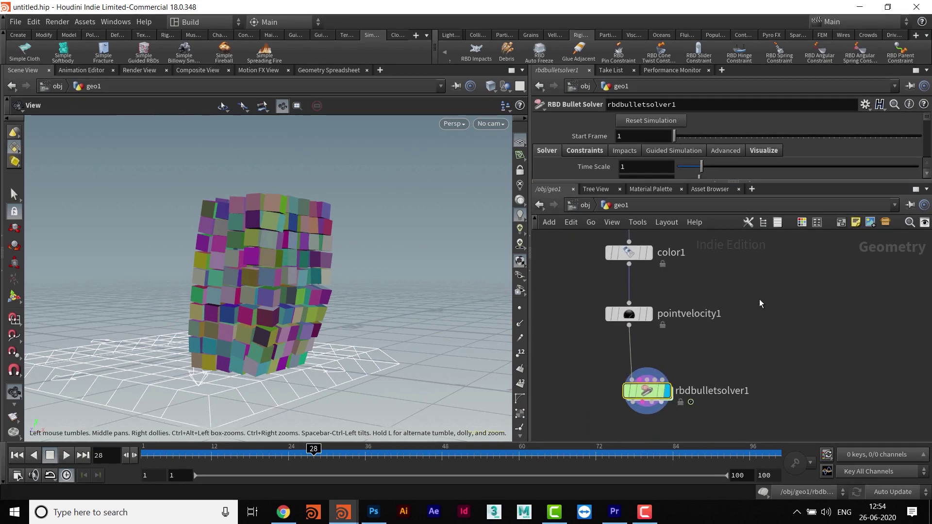
pyautogui.moveTo(647, 391); pyautogui.dragTo(646, 377)
pyautogui.scroll(3, 708, 351)
pyautogui.moveTo(646, 374)
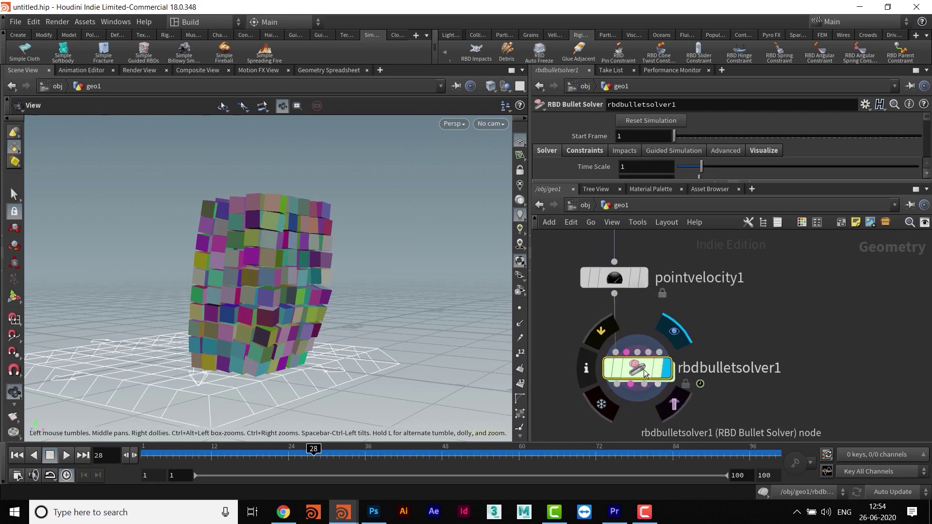
pyautogui.moveTo(752, 406); pyautogui.dragTo(775, 404, button='middle')
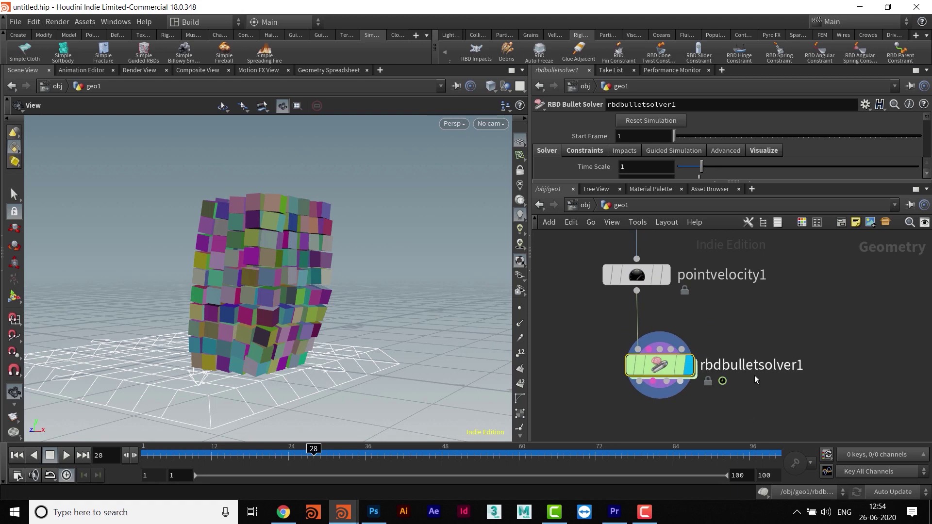